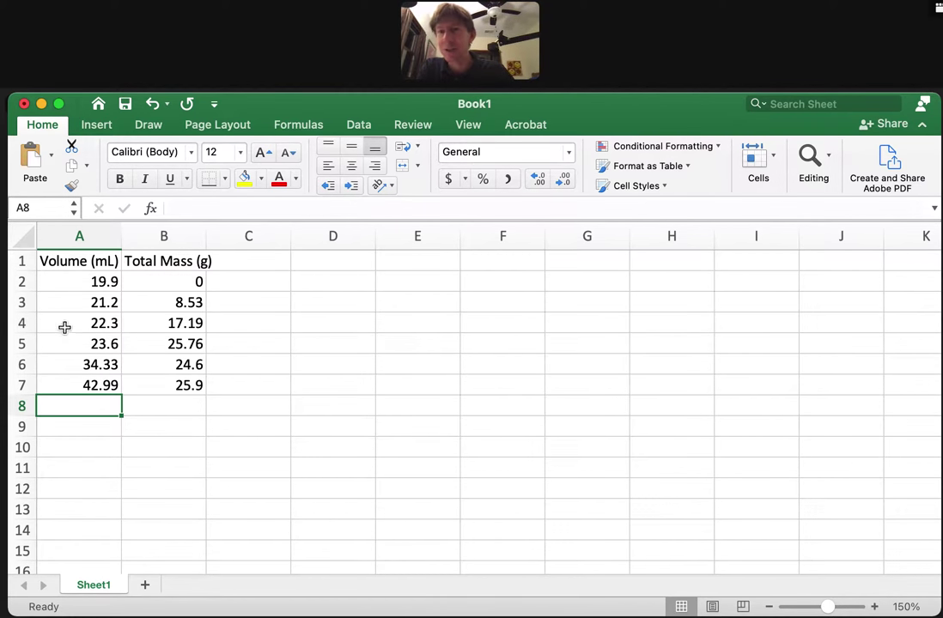
# - Insert a markers-only scatter chart of the volume and total mass data in A2:B7
pyautogui.moveTo(66, 277); pyautogui.dragTo(182, 387)
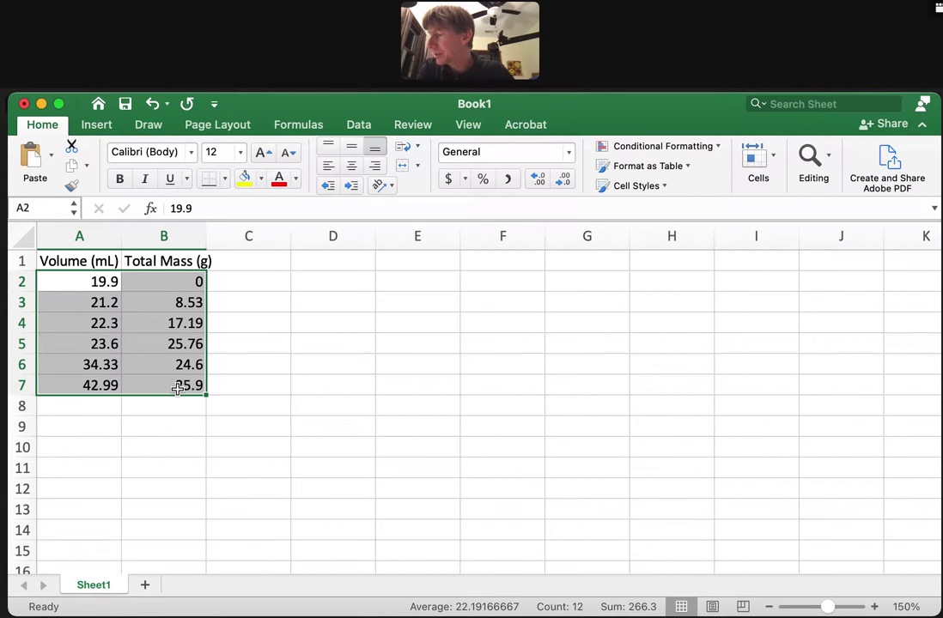
pyautogui.click(97, 125)
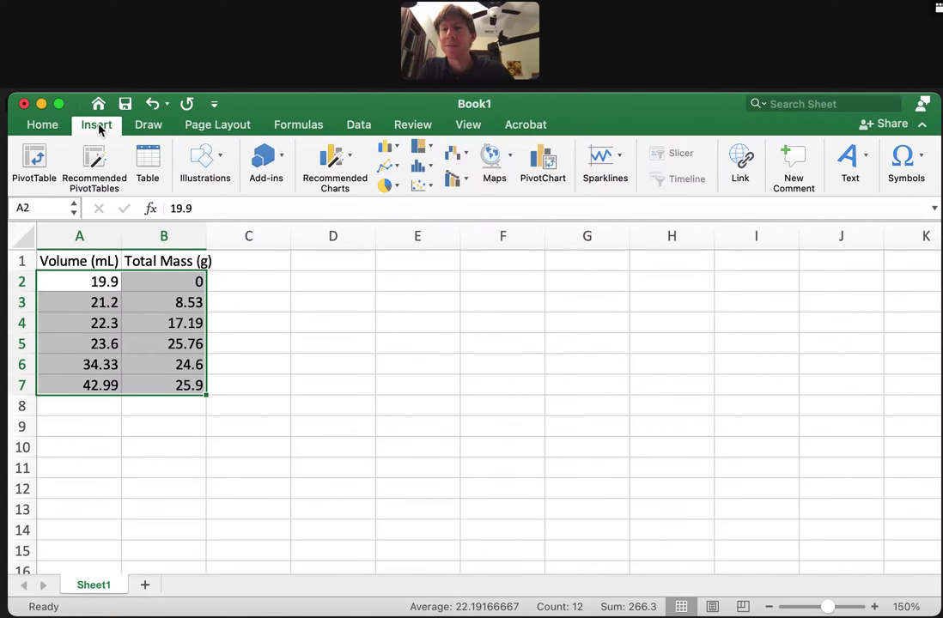
pyautogui.click(425, 186)
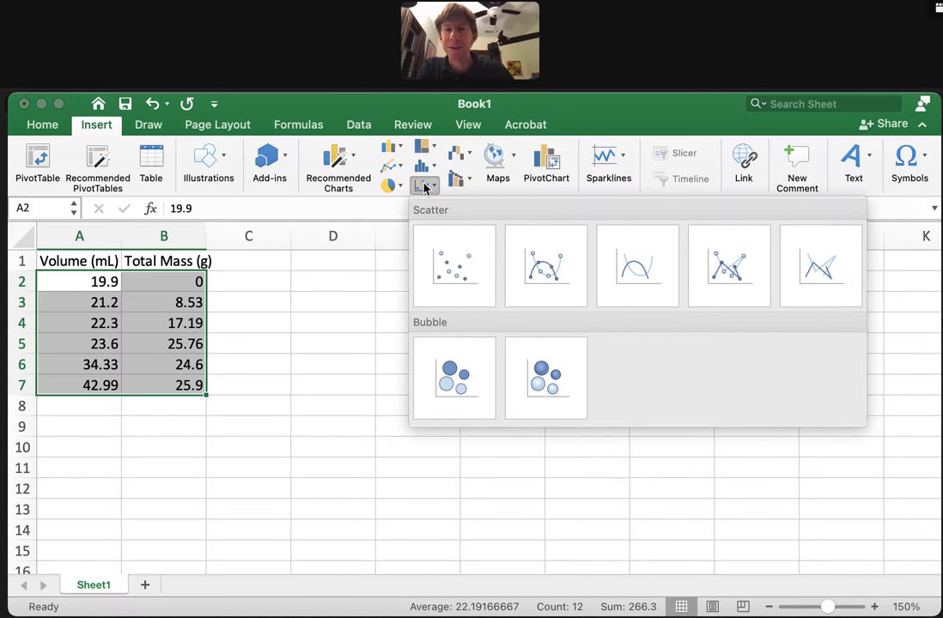
pyautogui.click(451, 271)
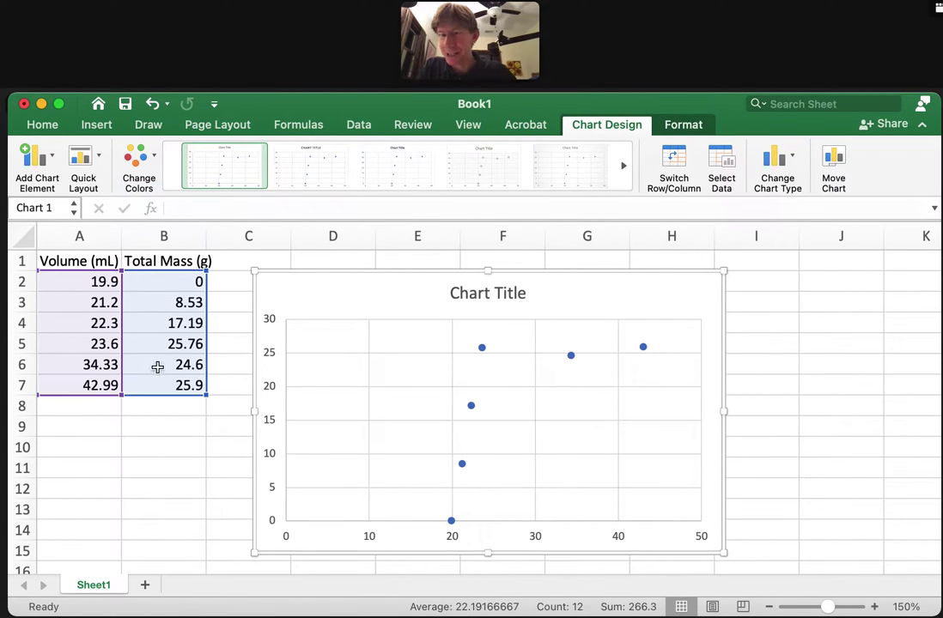
# - Move the two values in A6:A7 out of the data table to cells A9:A10
pyautogui.moveTo(96, 367); pyautogui.dragTo(98, 380)
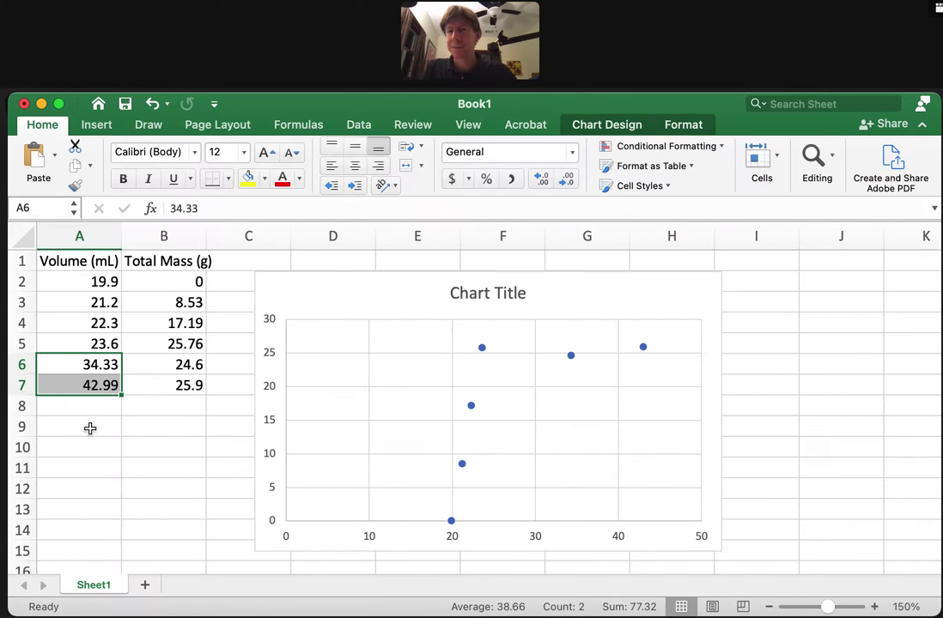
pyautogui.press('super+c')
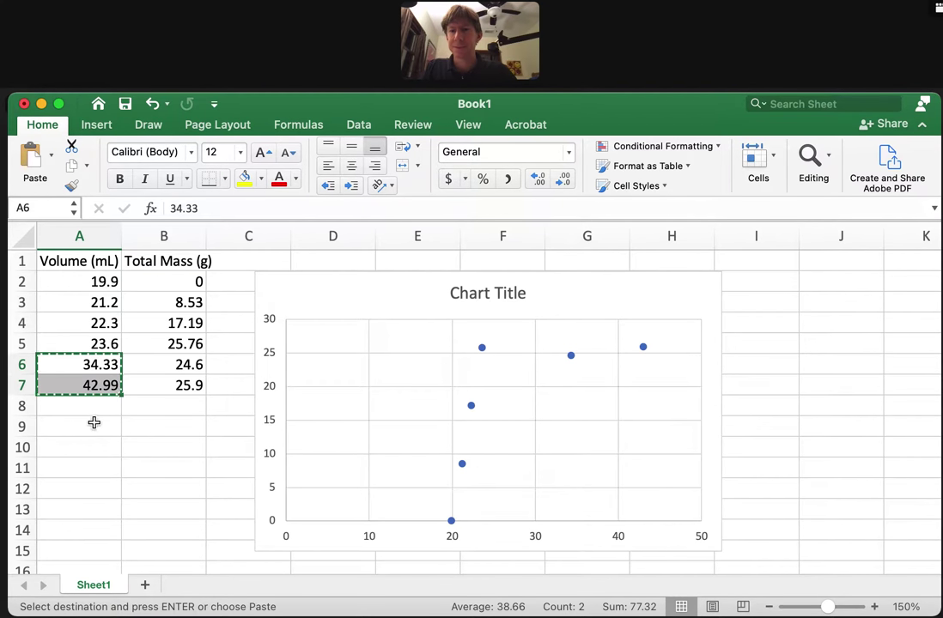
pyautogui.click(94, 424)
pyautogui.press('super+v')
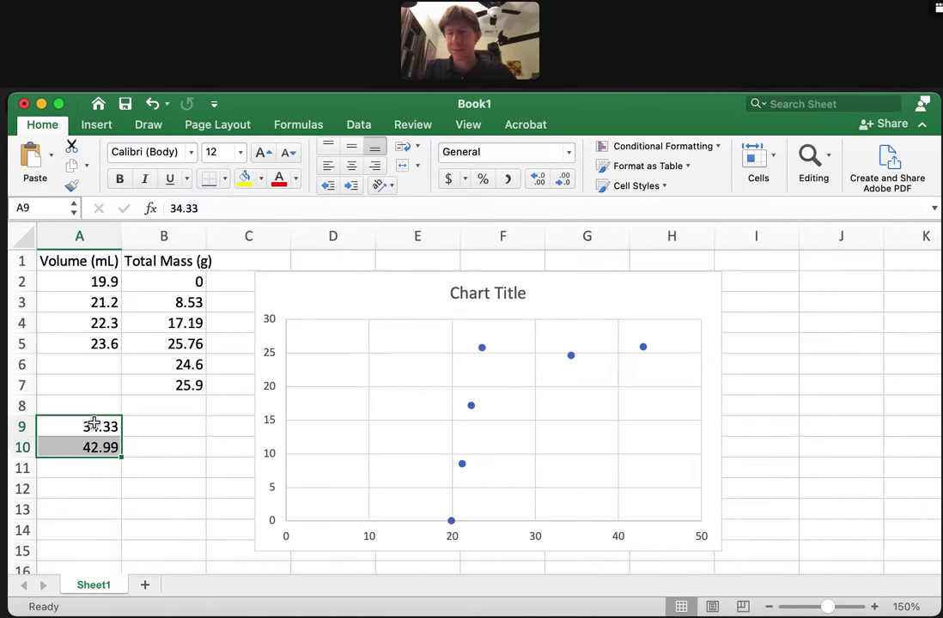
# - Move the two values in B6:B7 into the empty volume cells A6:A7
pyautogui.click(177, 363)
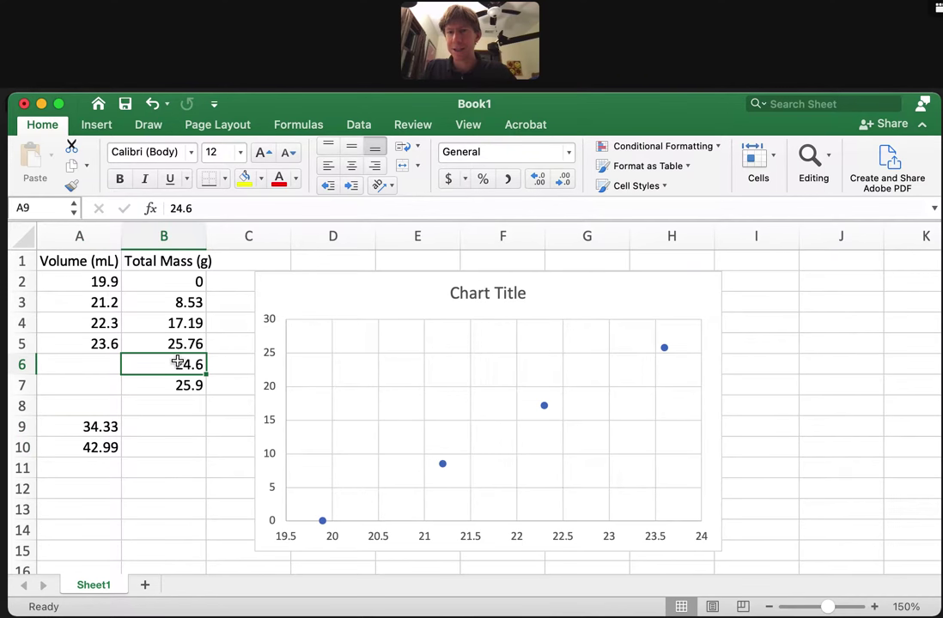
pyautogui.moveTo(176, 364); pyautogui.dragTo(172, 391)
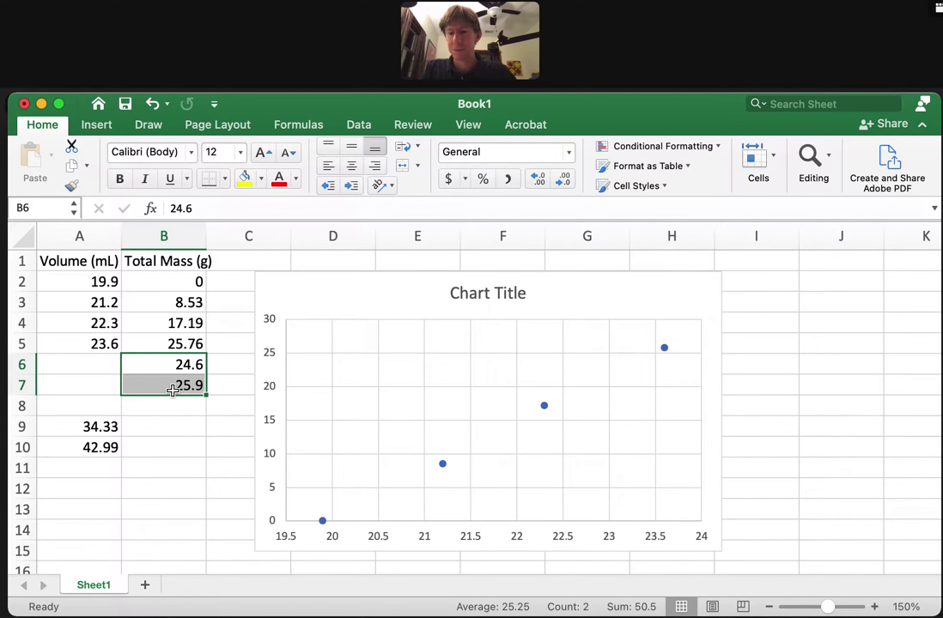
pyautogui.press('super+x')
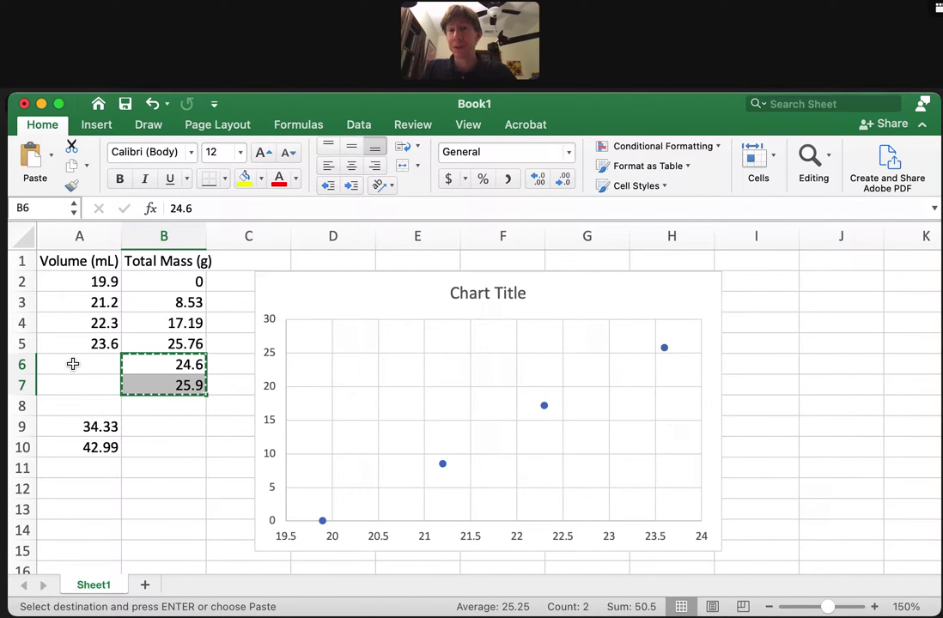
pyautogui.click(73, 364)
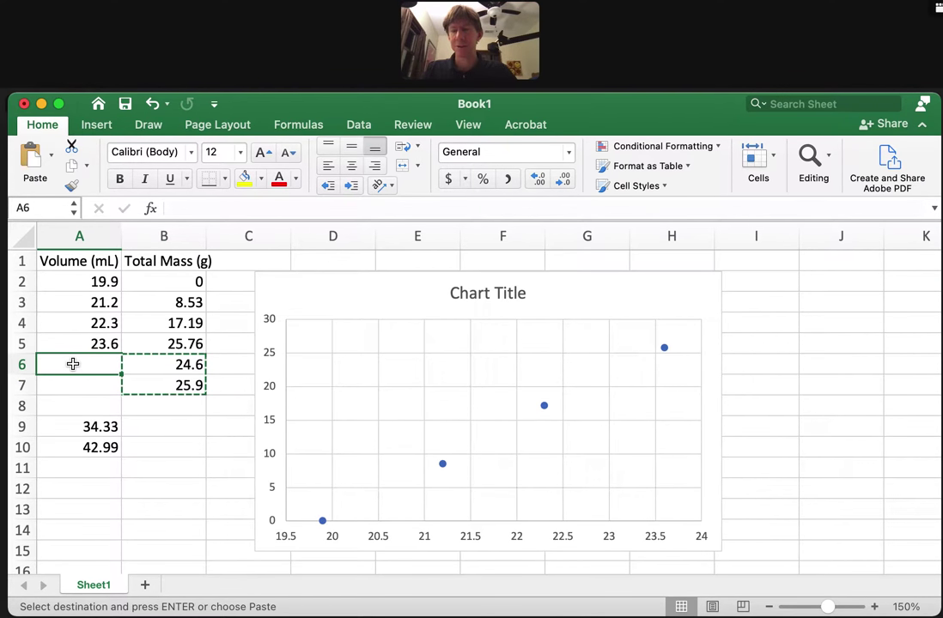
pyautogui.press('Return')
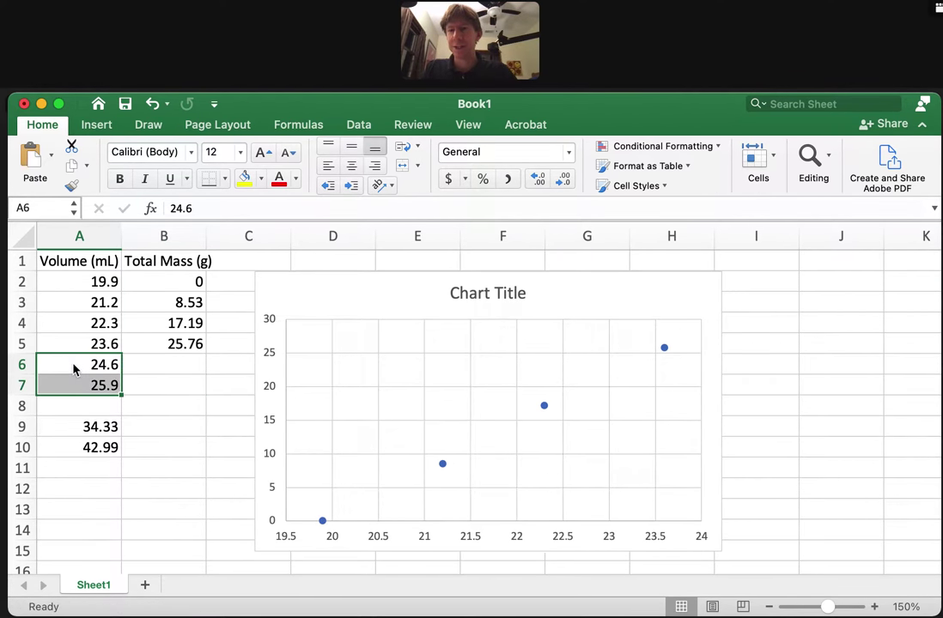
# - Move the set-aside values in A9:A10 into the total mass cells B6:B7
pyautogui.click(91, 427)
pyautogui.keyDown('shift'); pyautogui.click(93, 456); pyautogui.keyUp('shift')
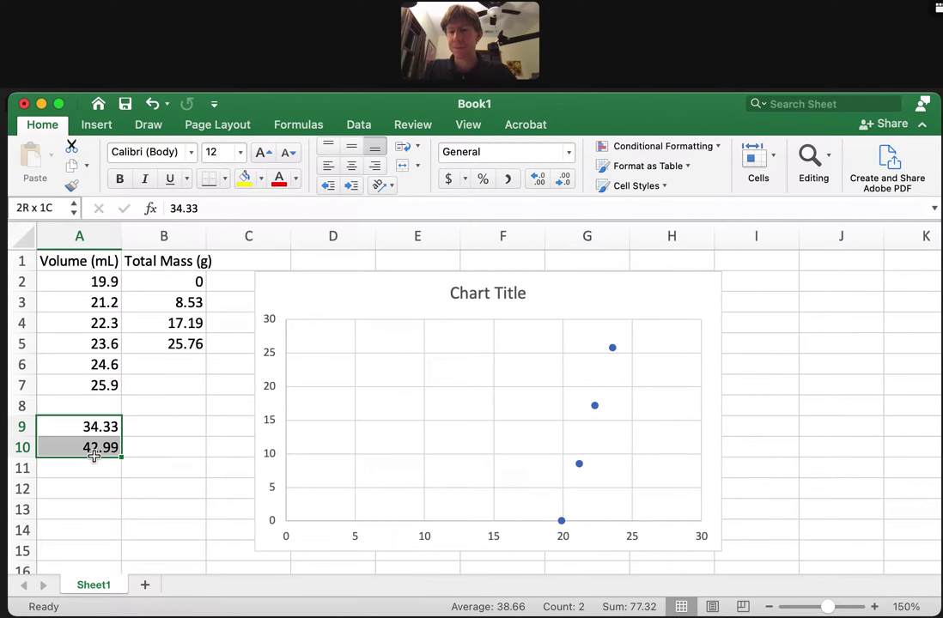
pyautogui.press('super+x')
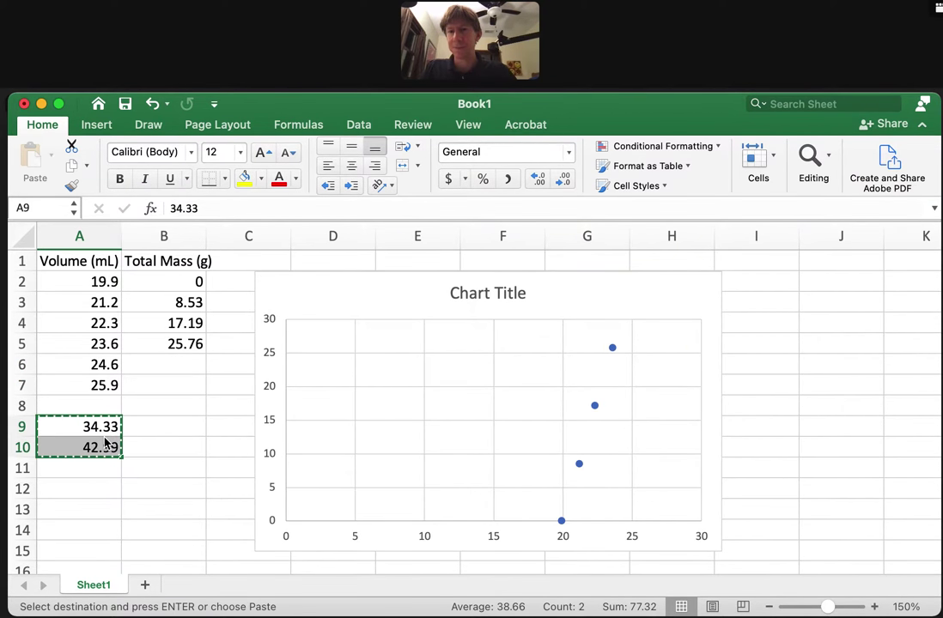
pyautogui.click(170, 365)
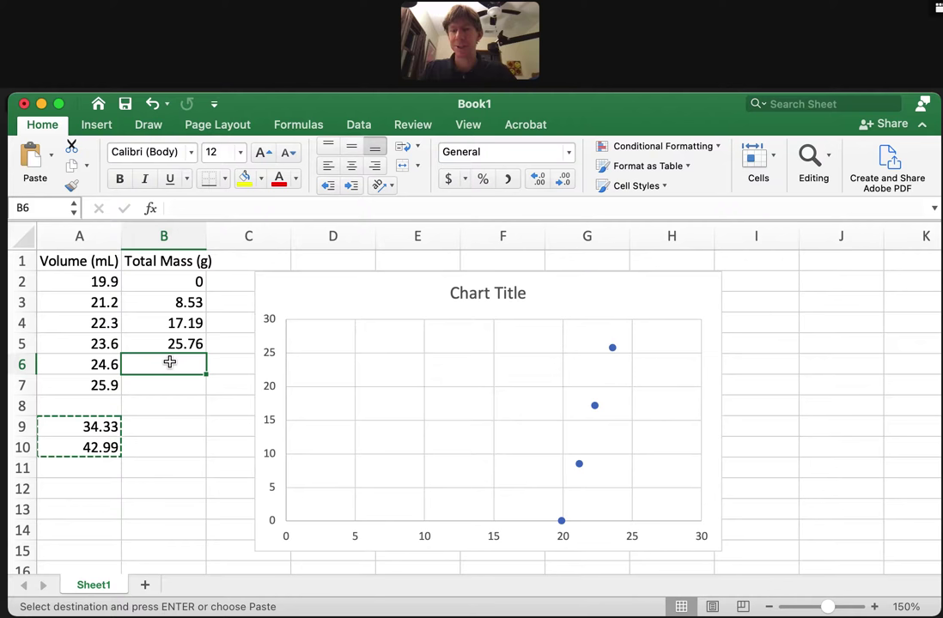
pyautogui.press('super+v')
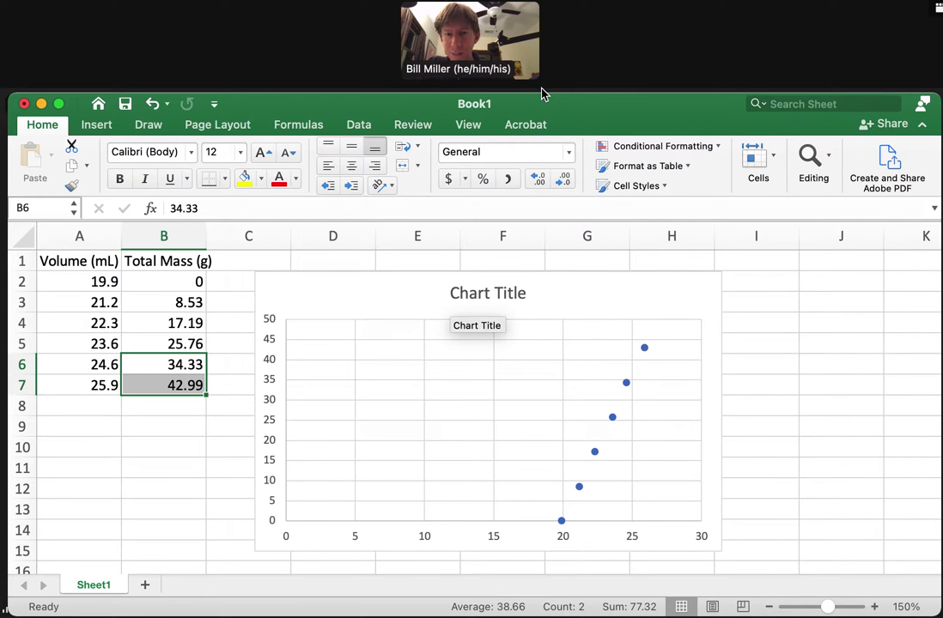
# - Add a primary horizontal axis title to the chart with the text "Volume (mL)"
pyautogui.click(331, 290)
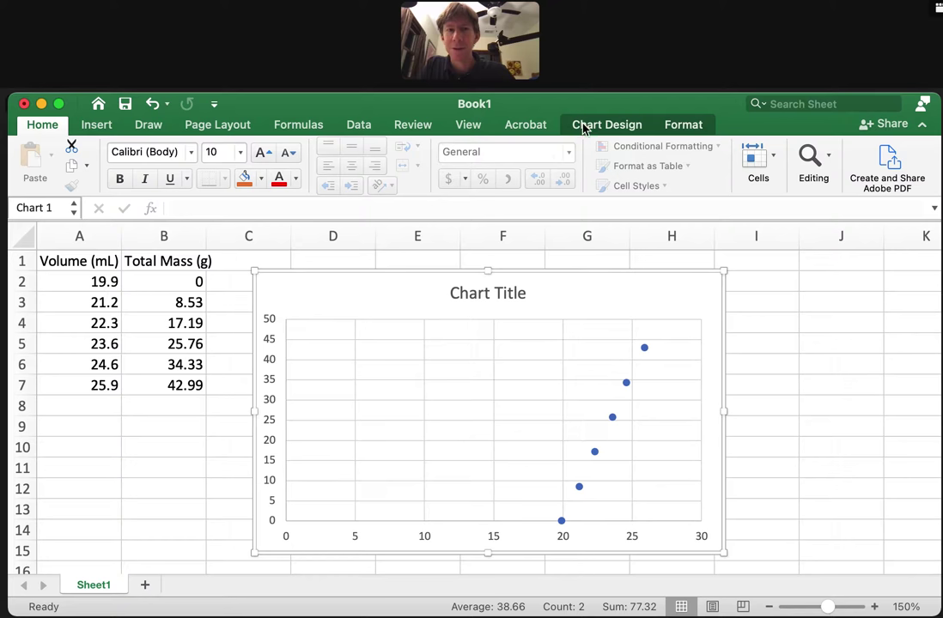
pyautogui.click(584, 128)
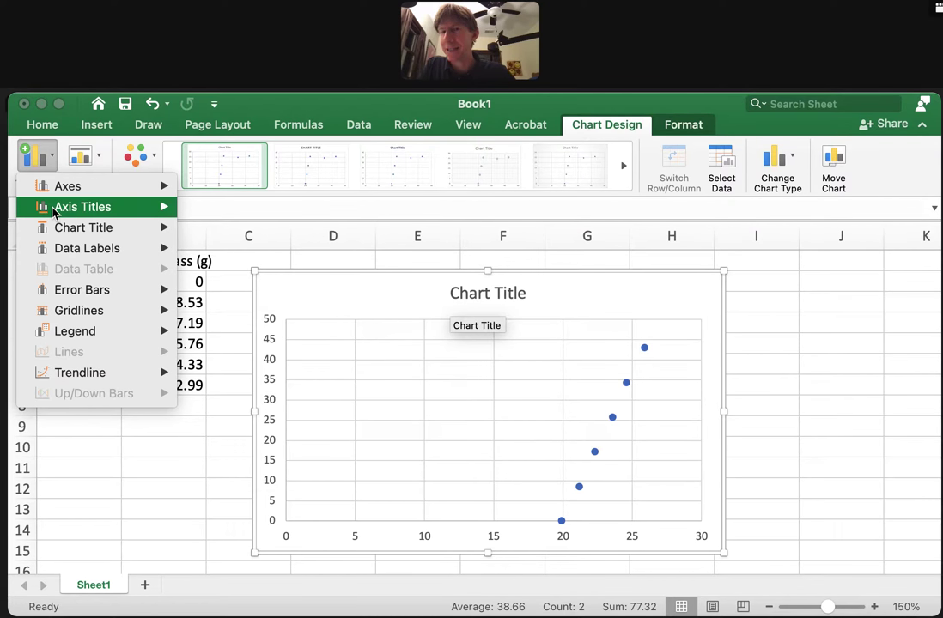
pyautogui.moveTo(47, 206)
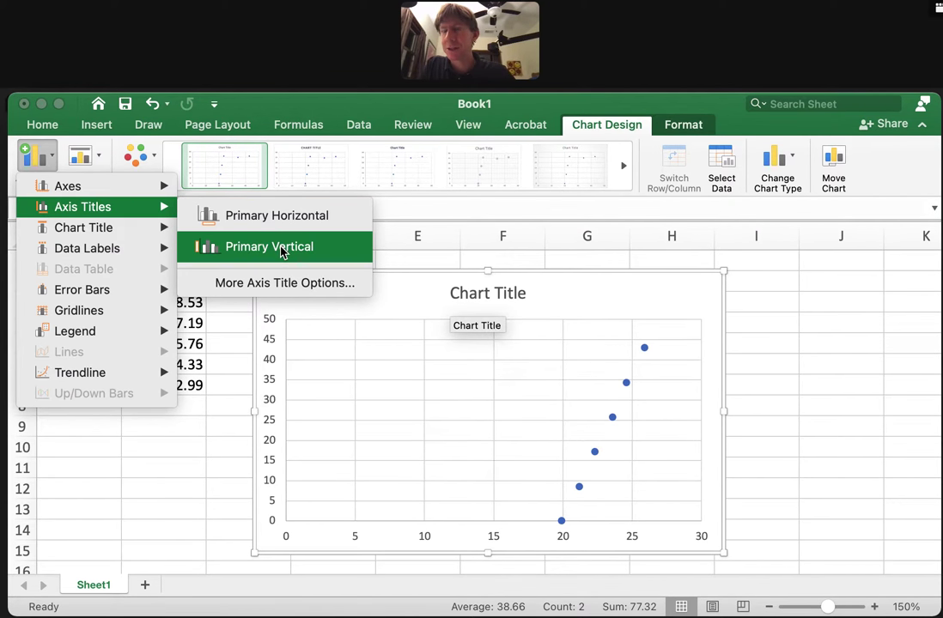
pyautogui.click(284, 216)
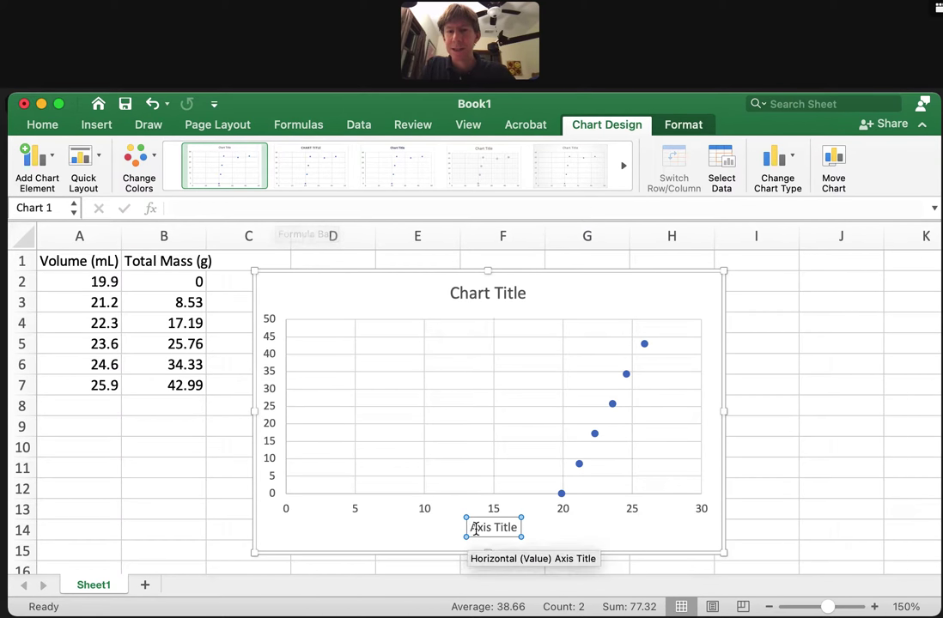
pyautogui.click(477, 528)
pyautogui.press('super+a')
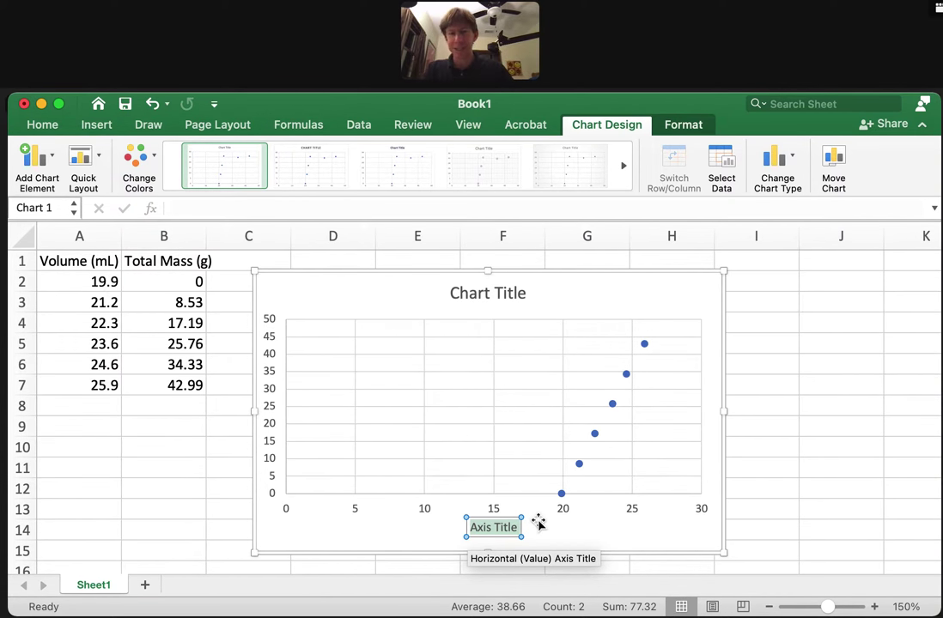
pyautogui.press('BackSpace')
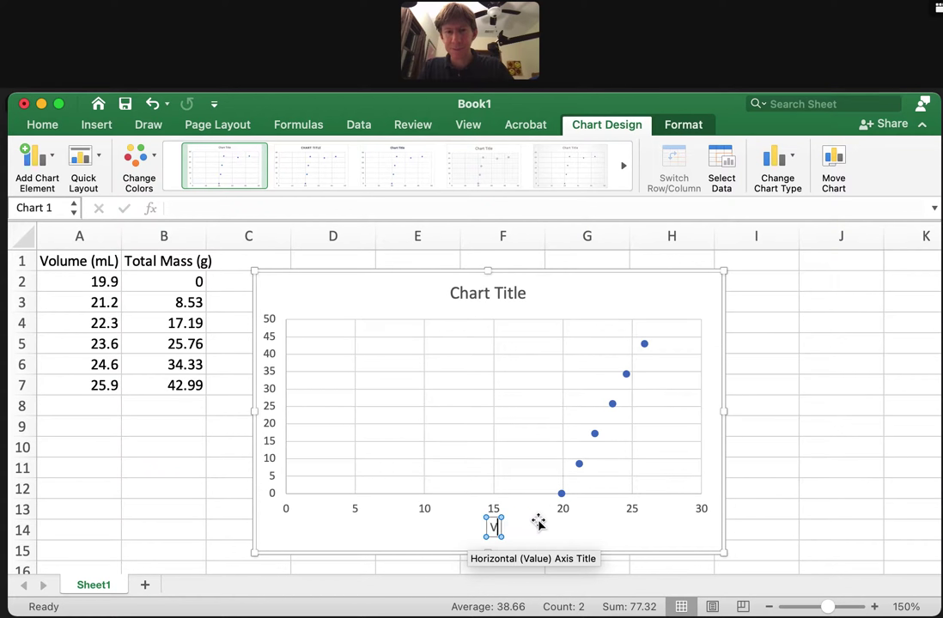
pyautogui.write('Volume')
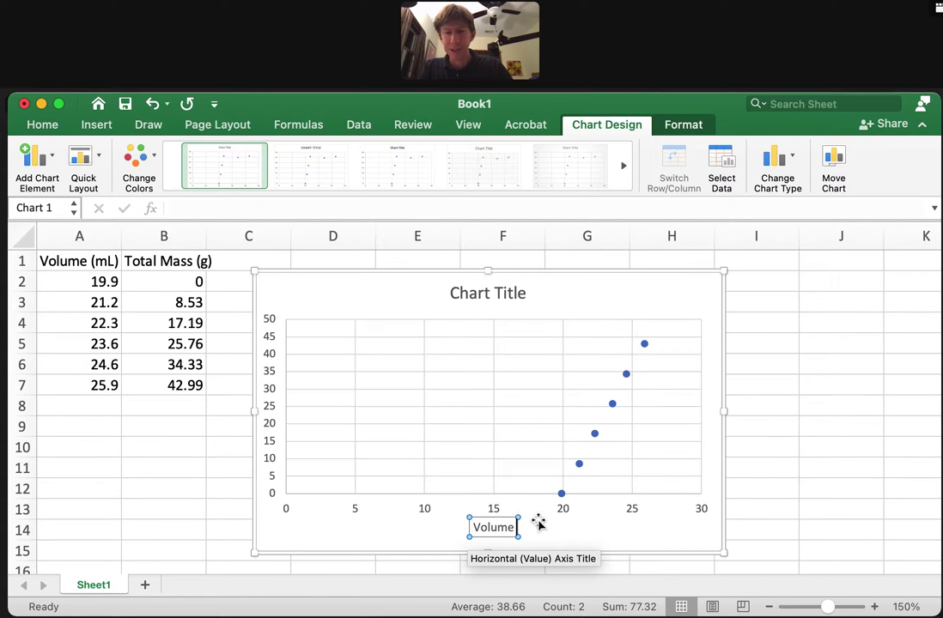
pyautogui.write(' (m')
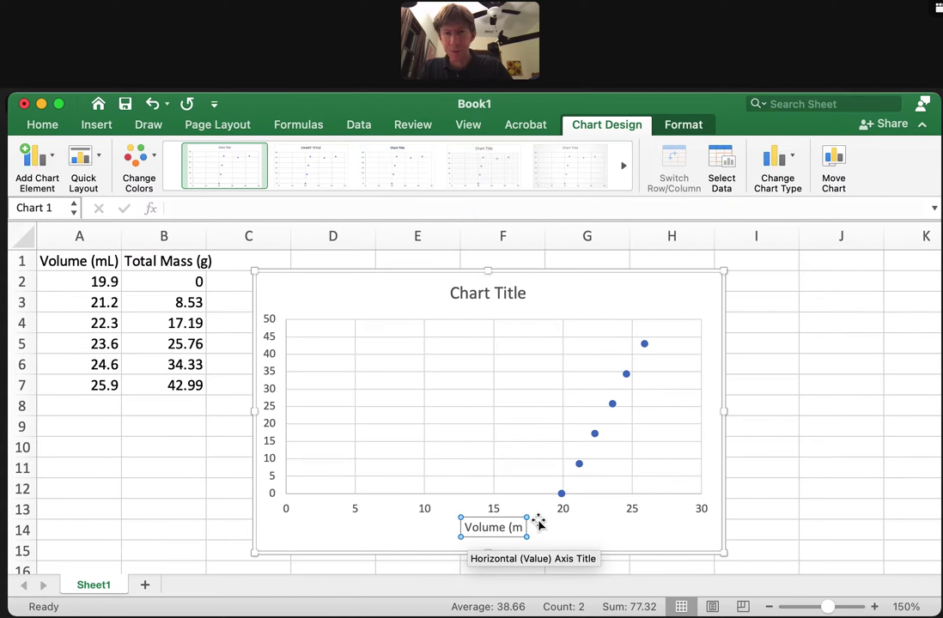
pyautogui.write('L)')
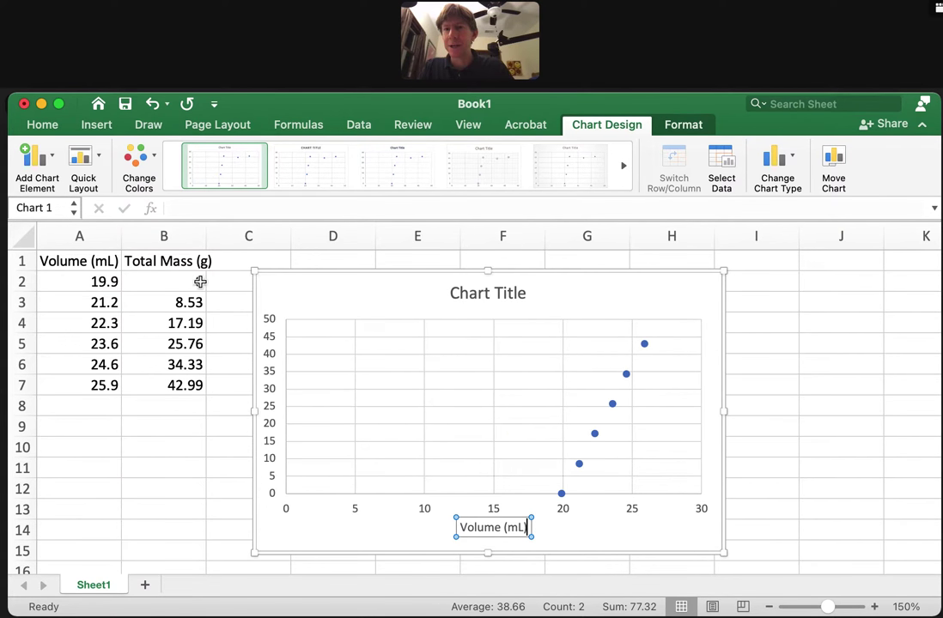
# - Add a primary vertical axis title to the chart with the text "Total Mass (g)"
pyautogui.click(34, 157)
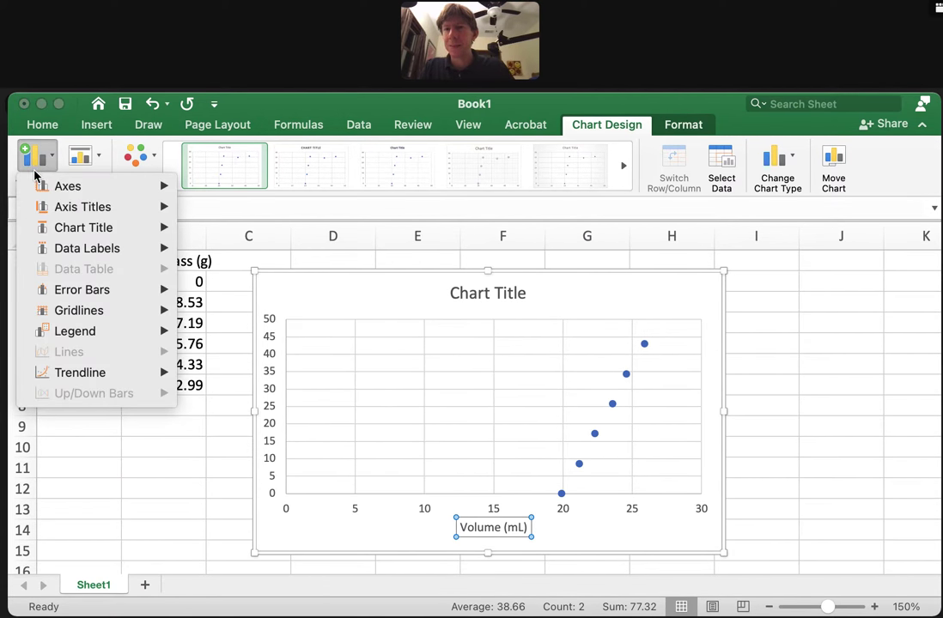
pyautogui.moveTo(86, 209)
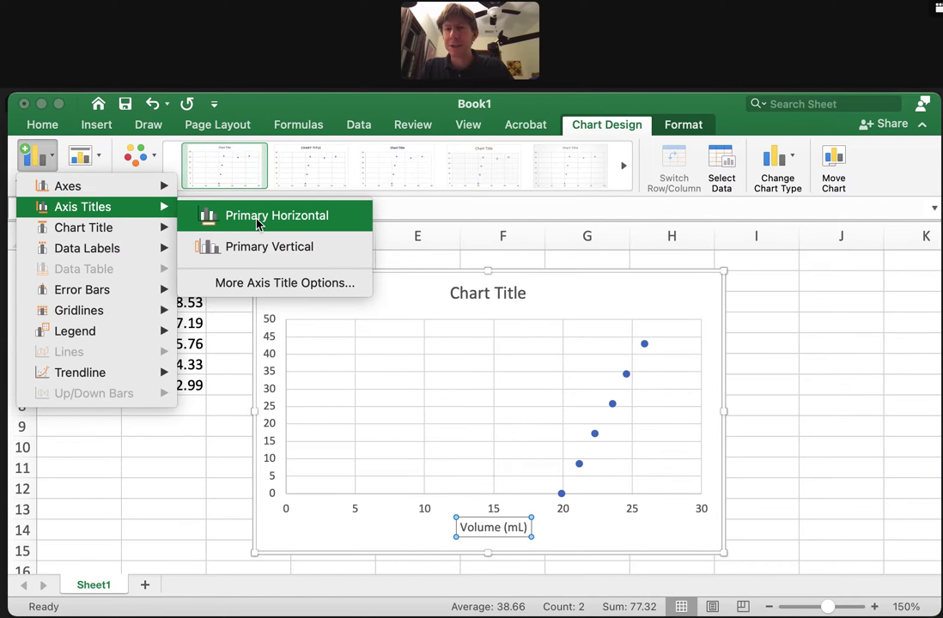
pyautogui.click(262, 255)
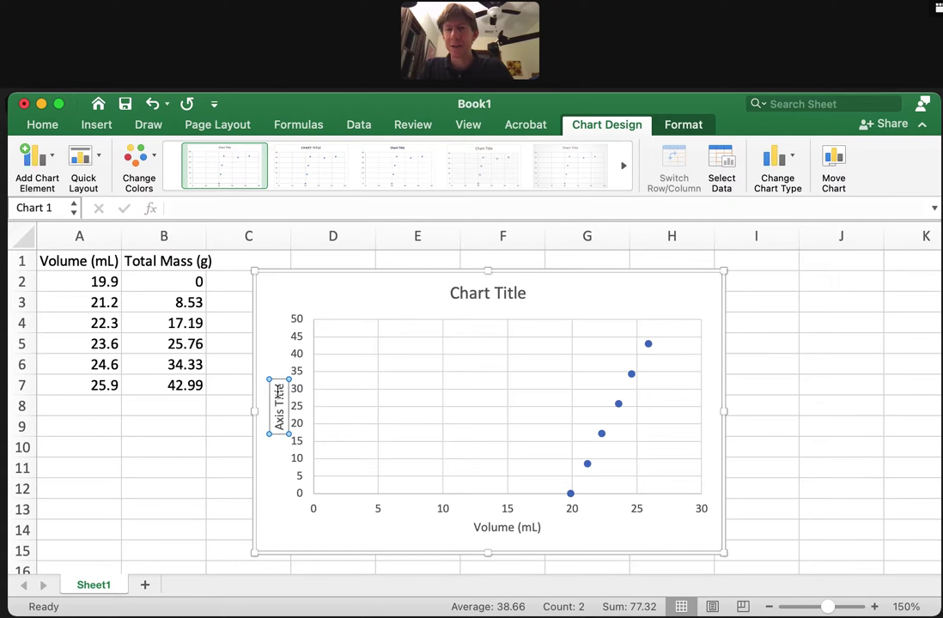
pyautogui.moveTo(277, 387); pyautogui.dragTo(278, 433)
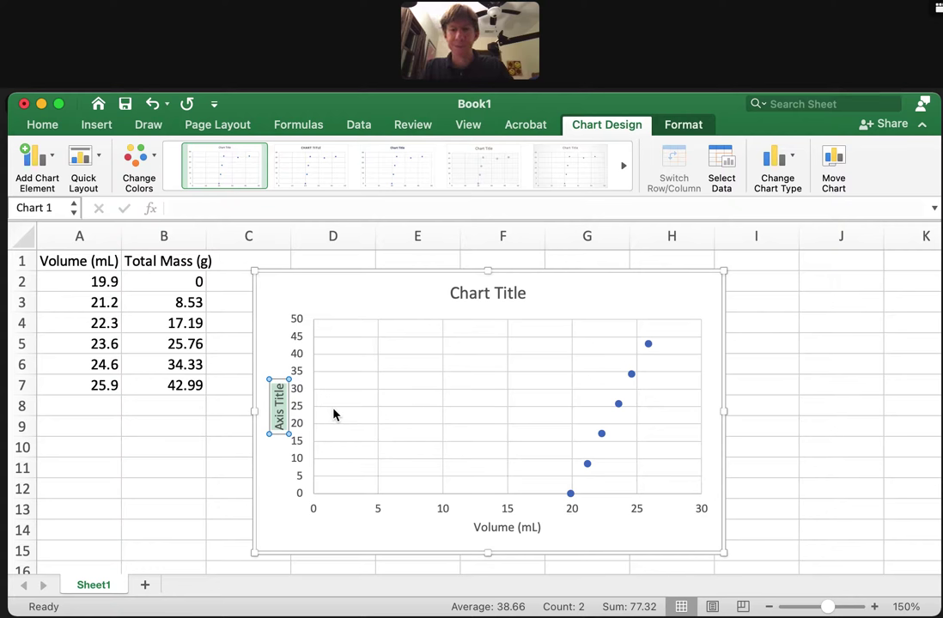
pyautogui.press('BackSpace')
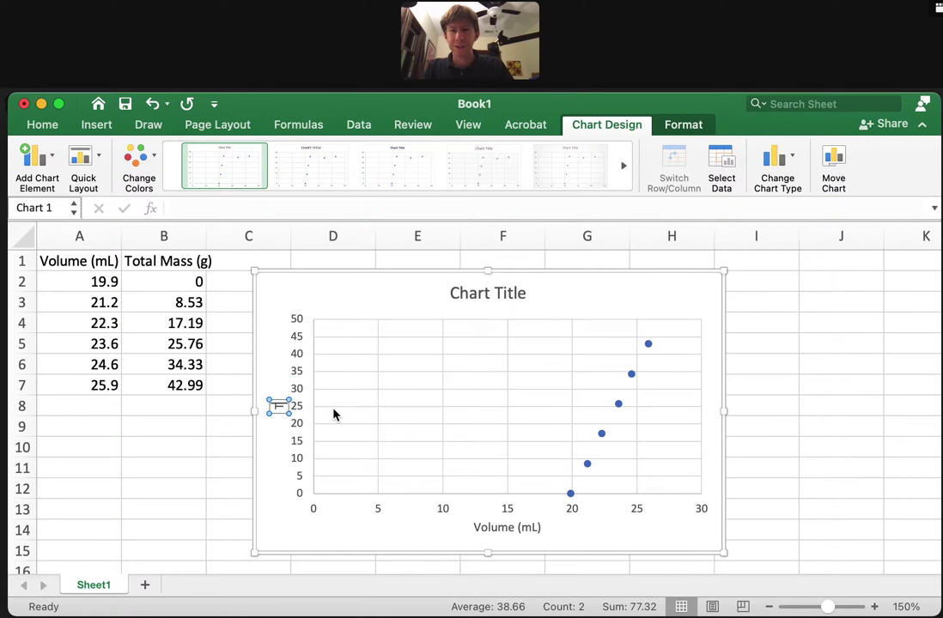
pyautogui.write('Total')
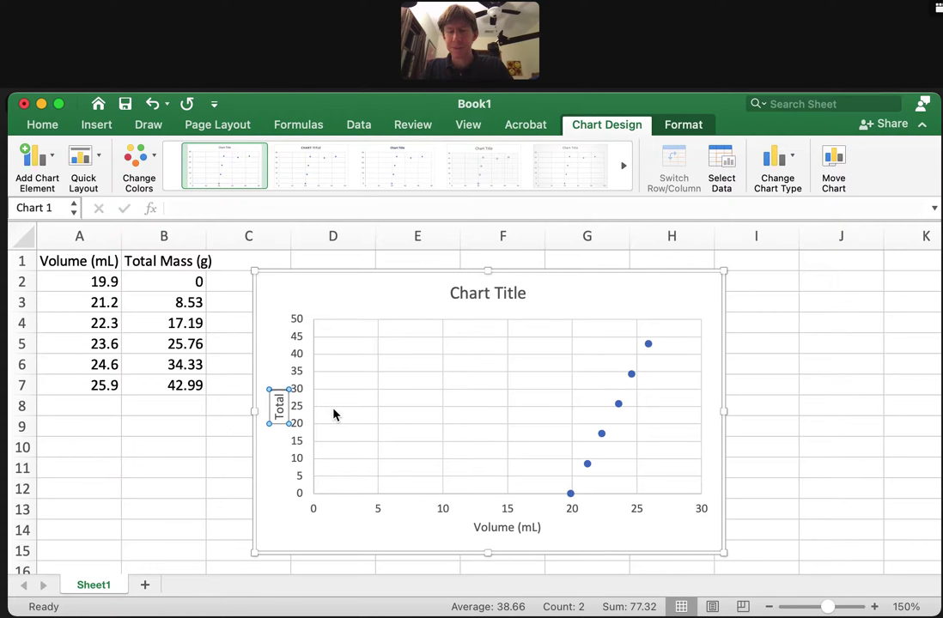
pyautogui.write(' as')
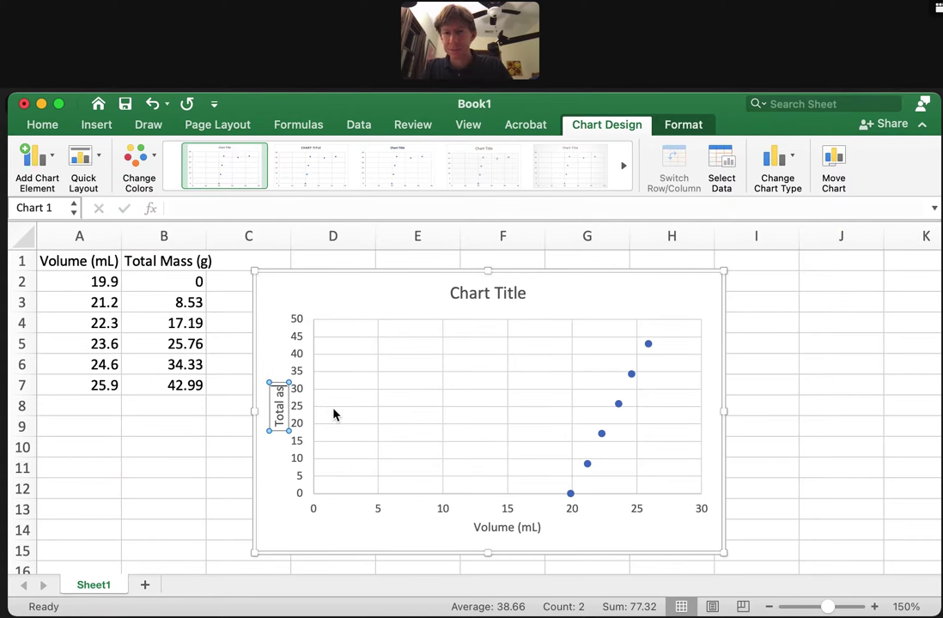
pyautogui.press('BackSpace')
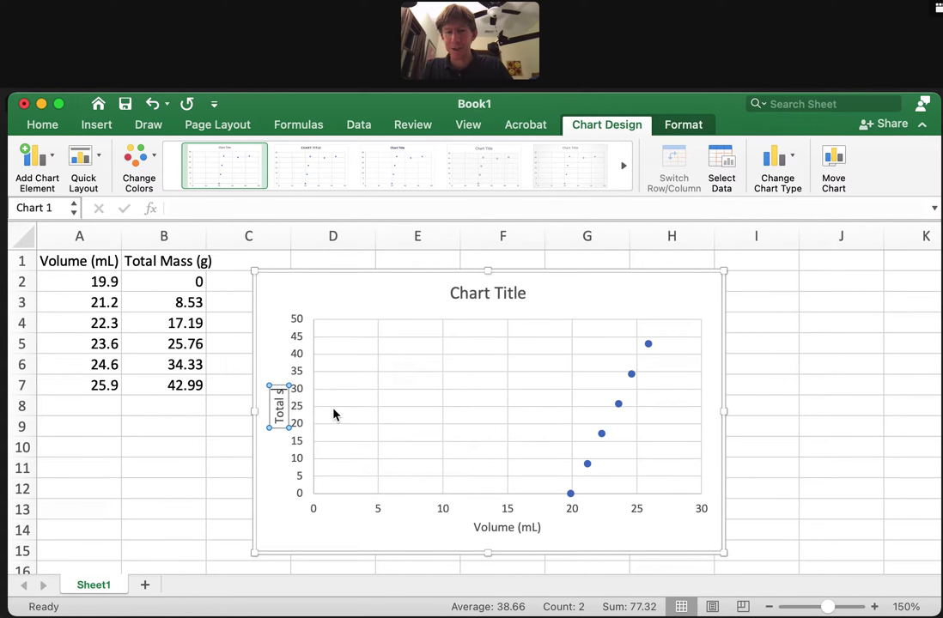
pyautogui.write('M')
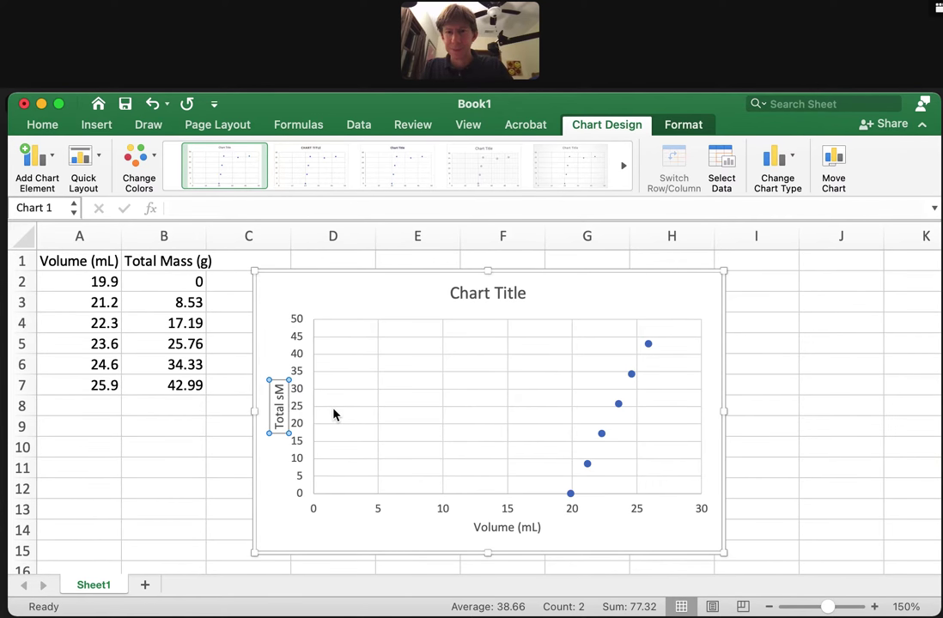
pyautogui.press('BackSpace')
pyautogui.press('BackSpace')
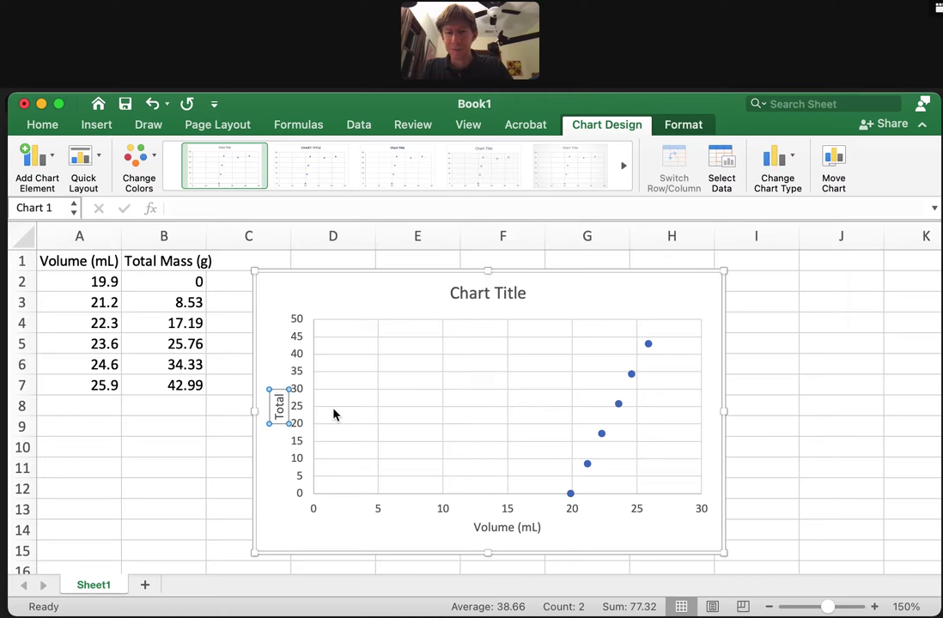
pyautogui.write('M')
pyautogui.press('BackSpace')
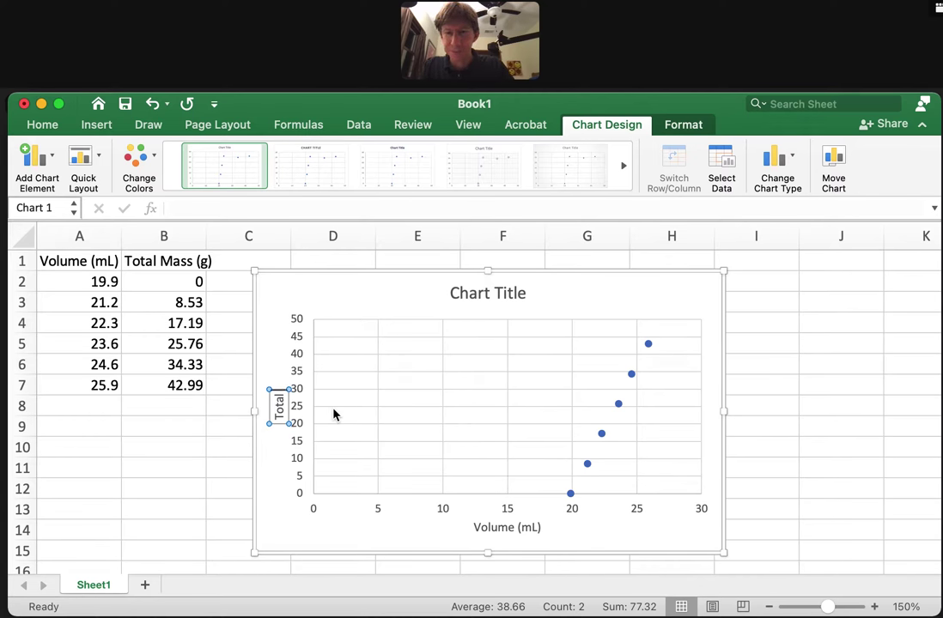
pyautogui.write('M')
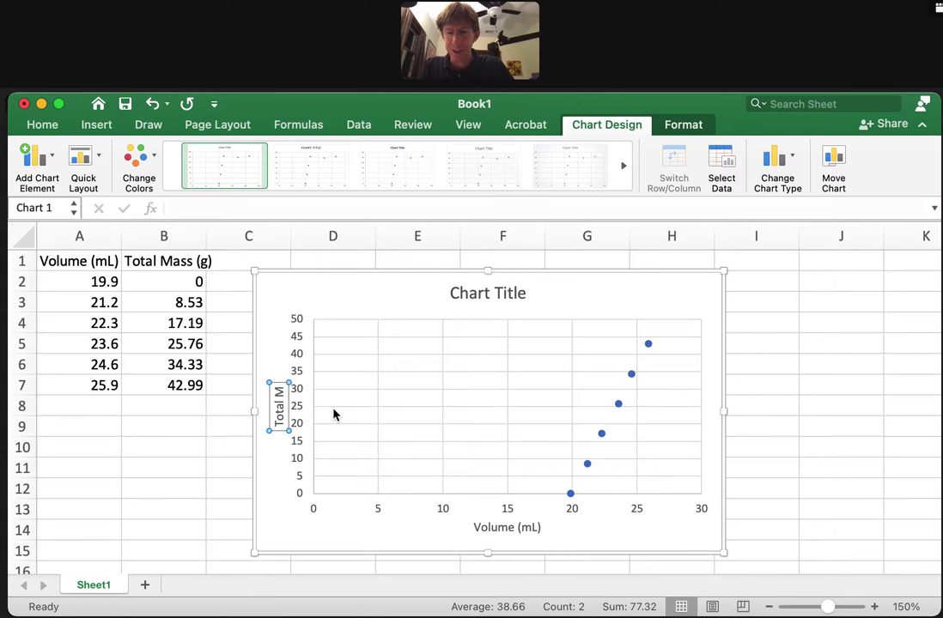
pyautogui.write('a')
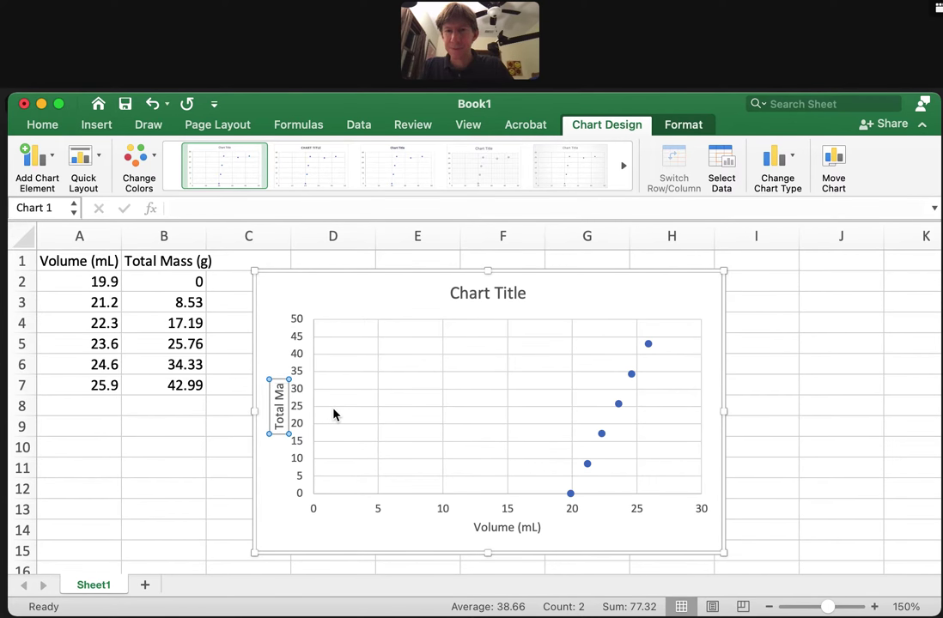
pyautogui.write('s')
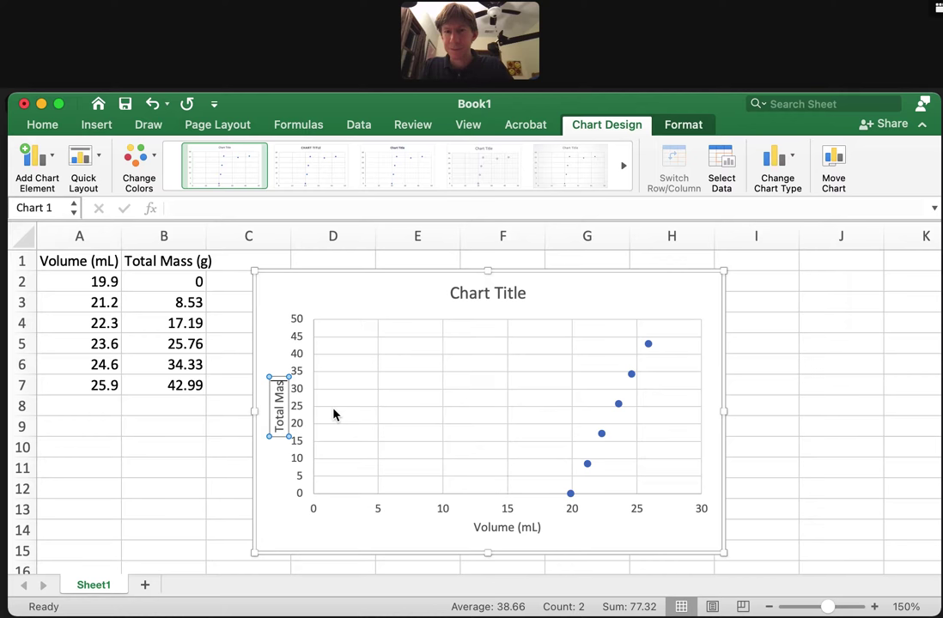
pyautogui.write('s ')
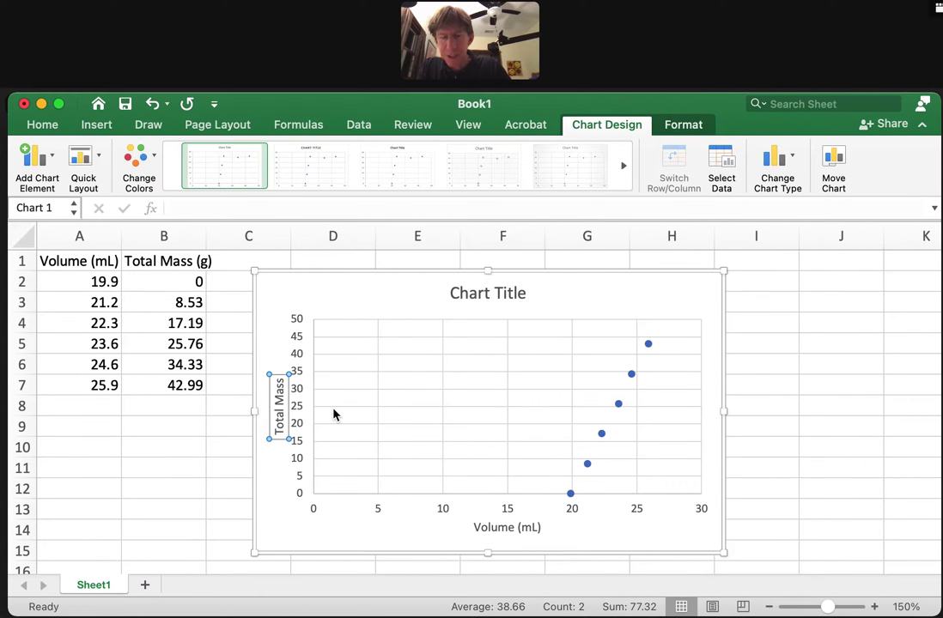
pyautogui.write('(')
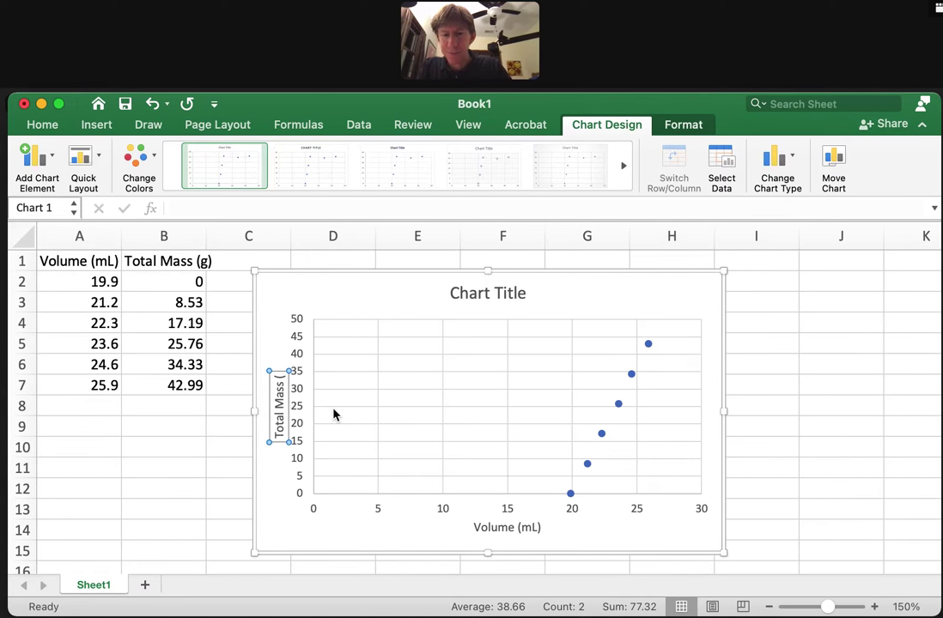
pyautogui.write('g)')
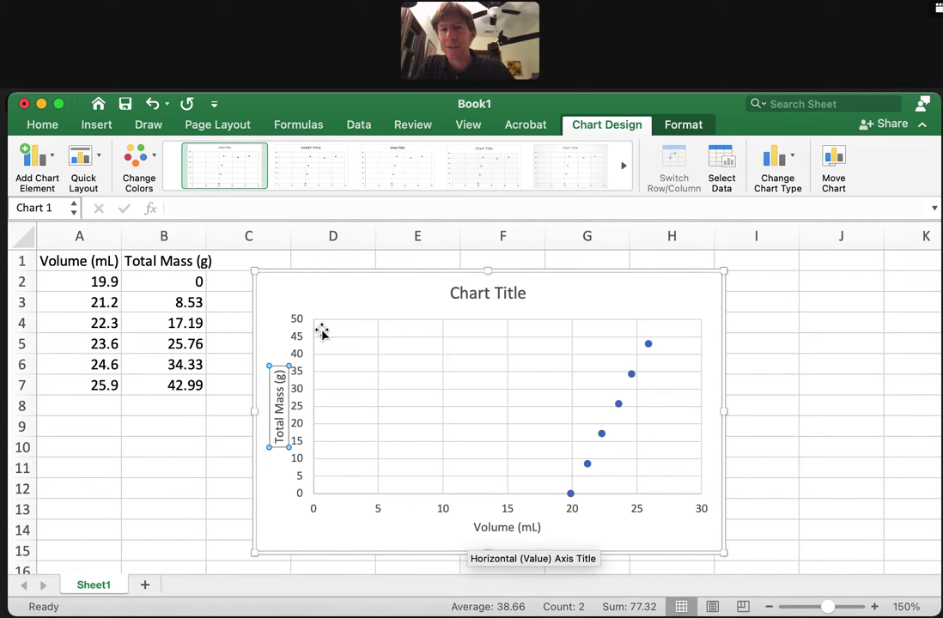
# - Add a linear trendline to the chart's data points
pyautogui.click(35, 165)
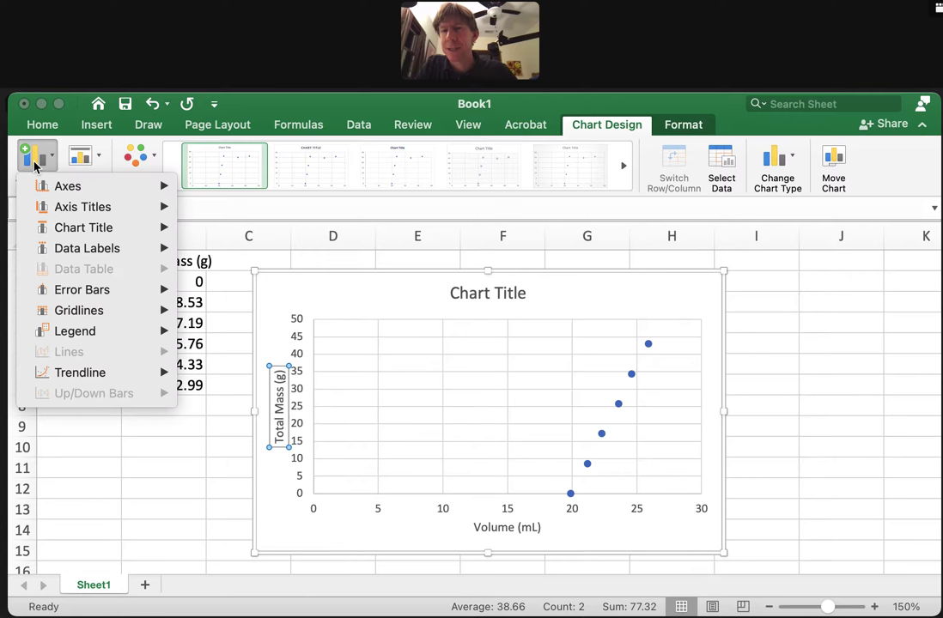
pyautogui.moveTo(82, 380)
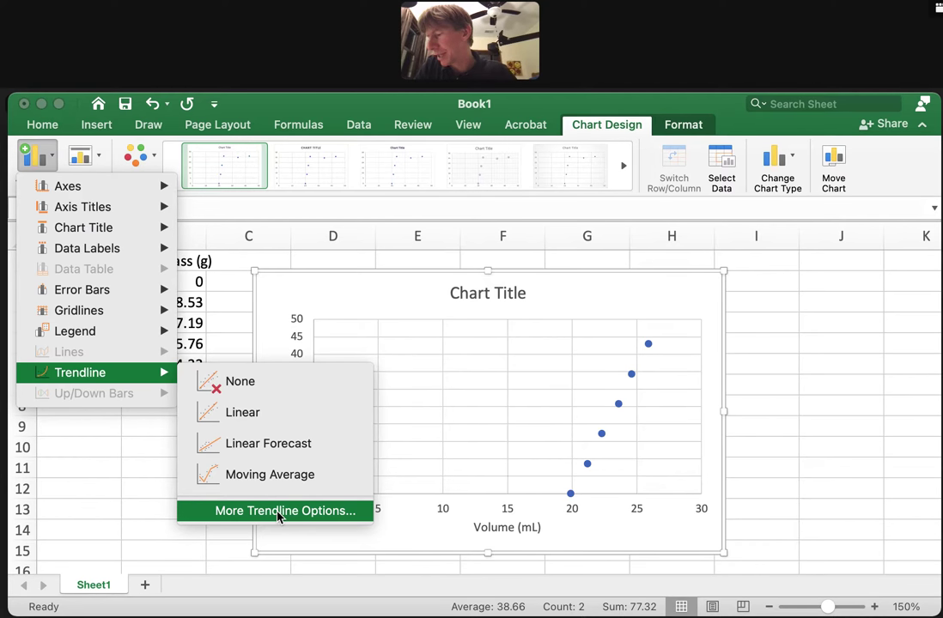
pyautogui.click(234, 414)
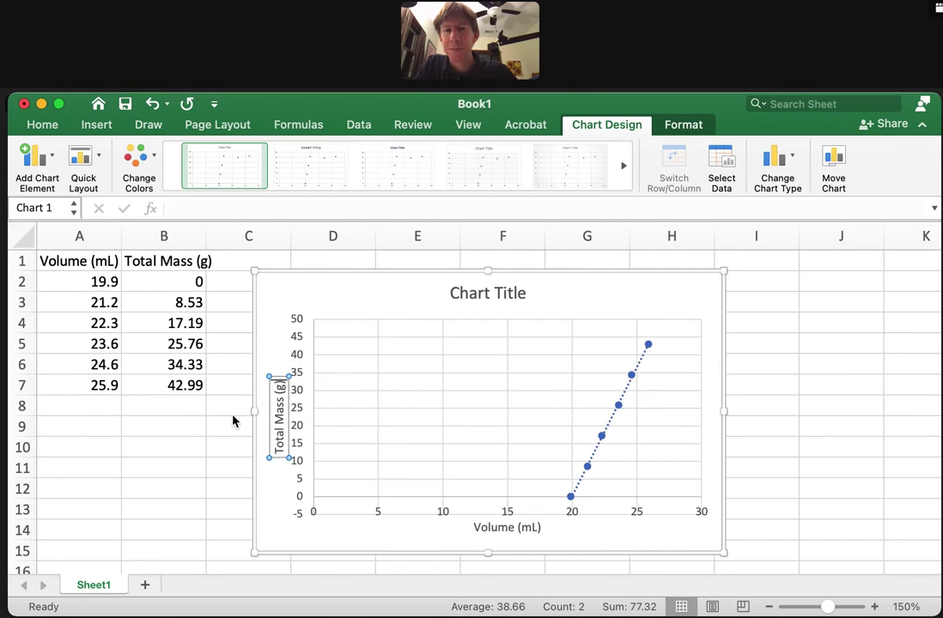
# - Display the linear trendline's equation on the chart and close the trendline formatting options
pyautogui.click(612, 425)
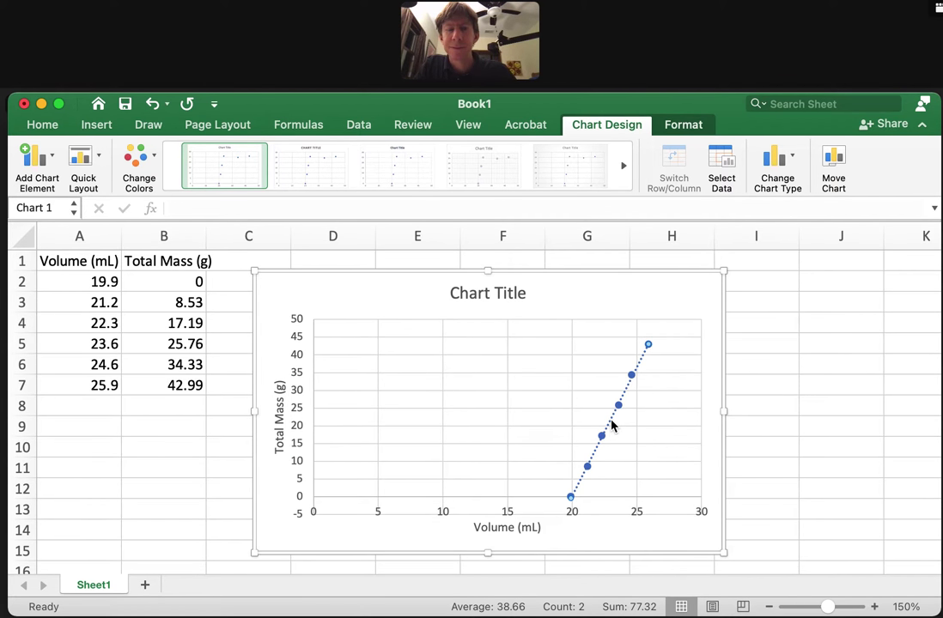
pyautogui.doubleClick(611, 424)
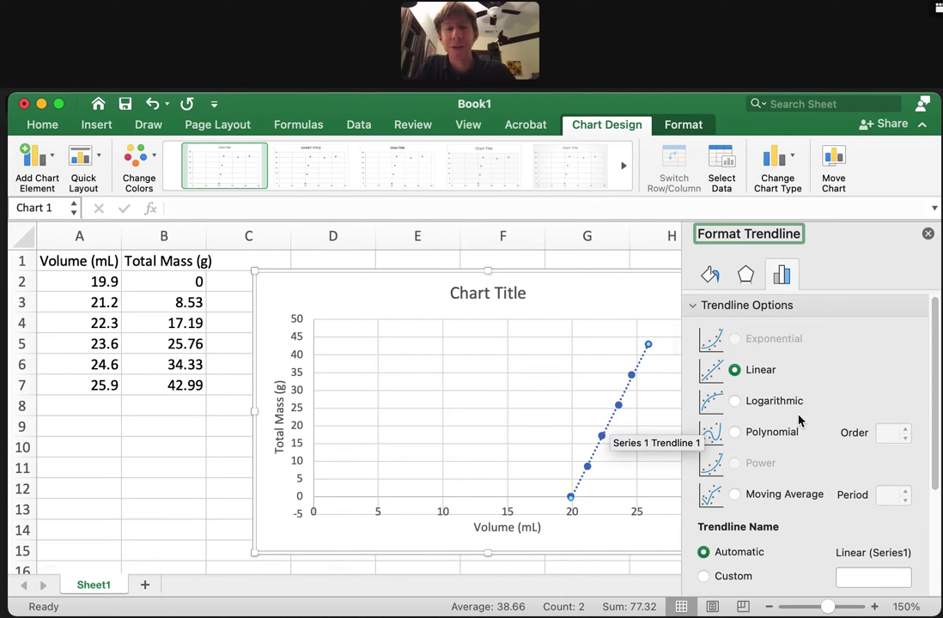
pyautogui.scroll(-2, 798, 419)
pyautogui.scroll(-2, 799, 419)
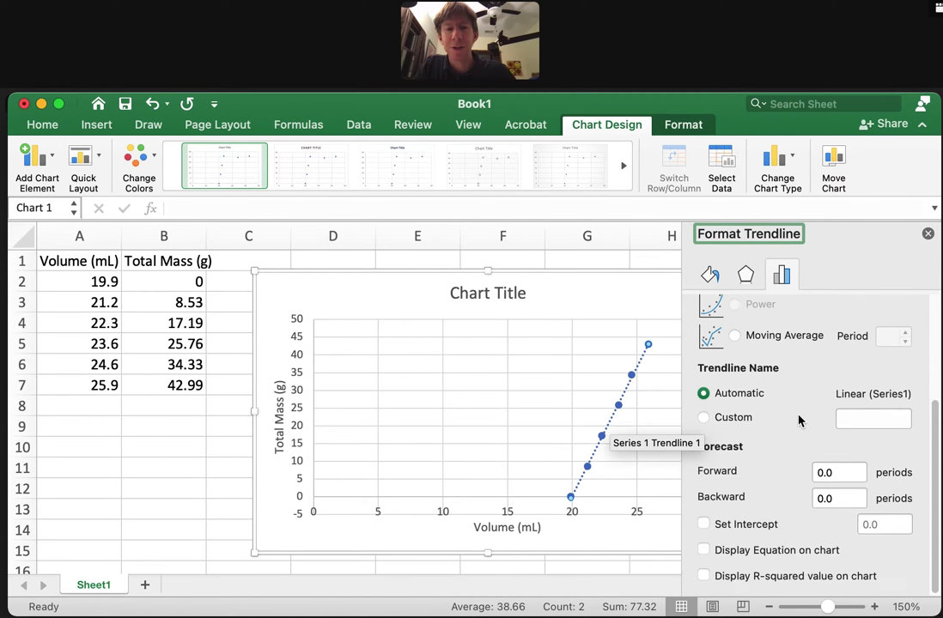
pyautogui.click(737, 553)
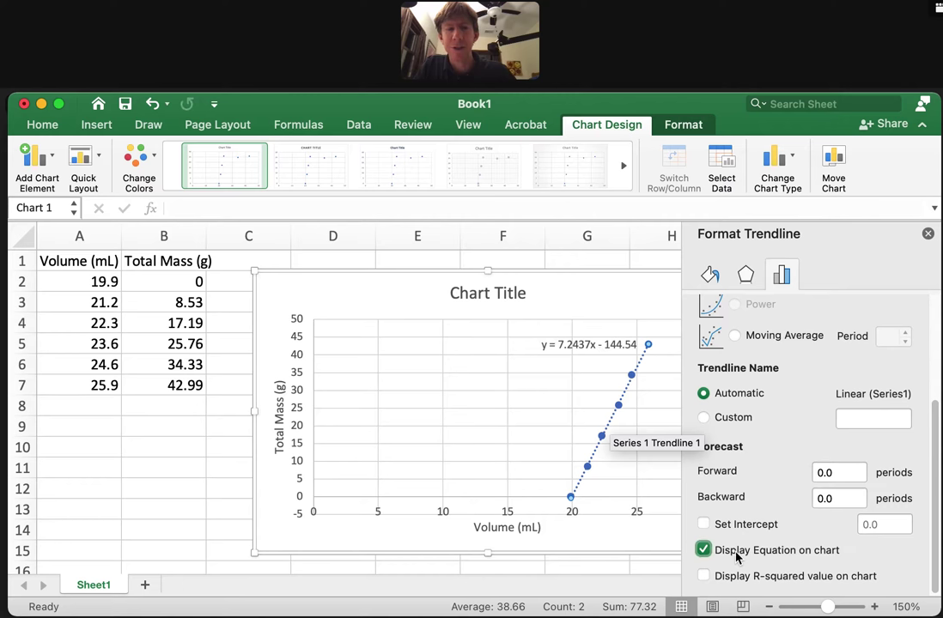
pyautogui.click(929, 235)
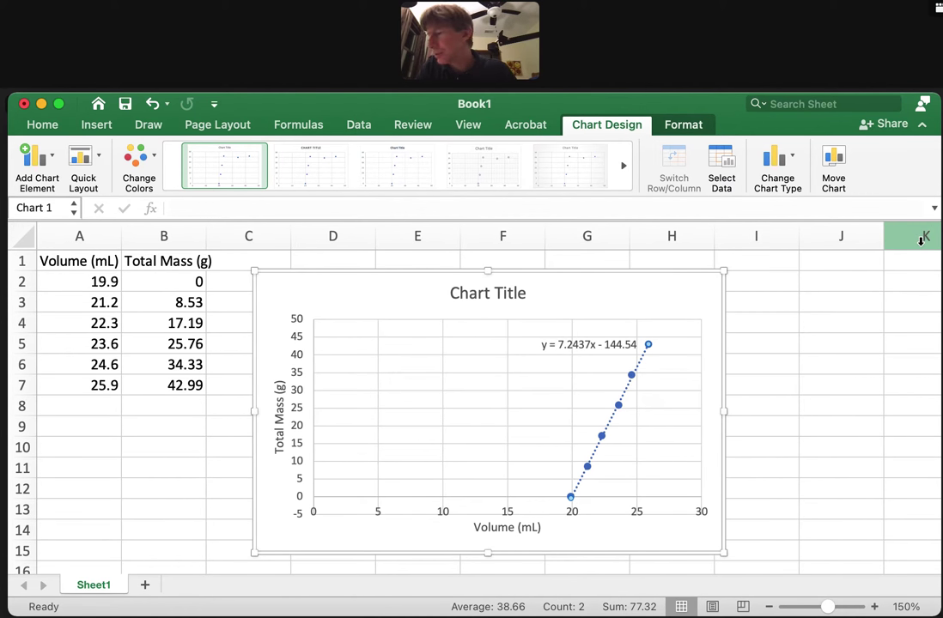
pyautogui.click(472, 293)
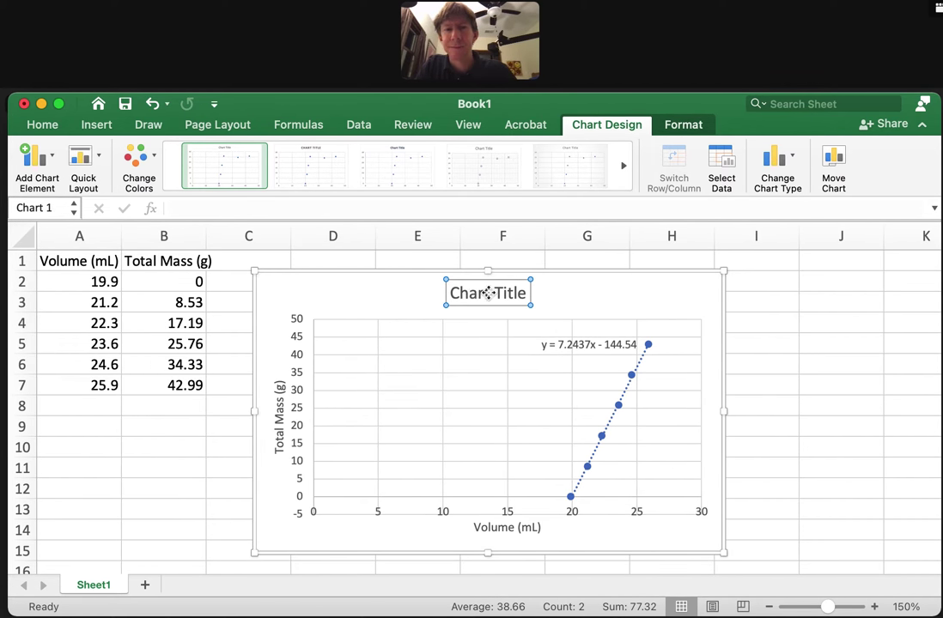
pyautogui.doubleClick(483, 294)
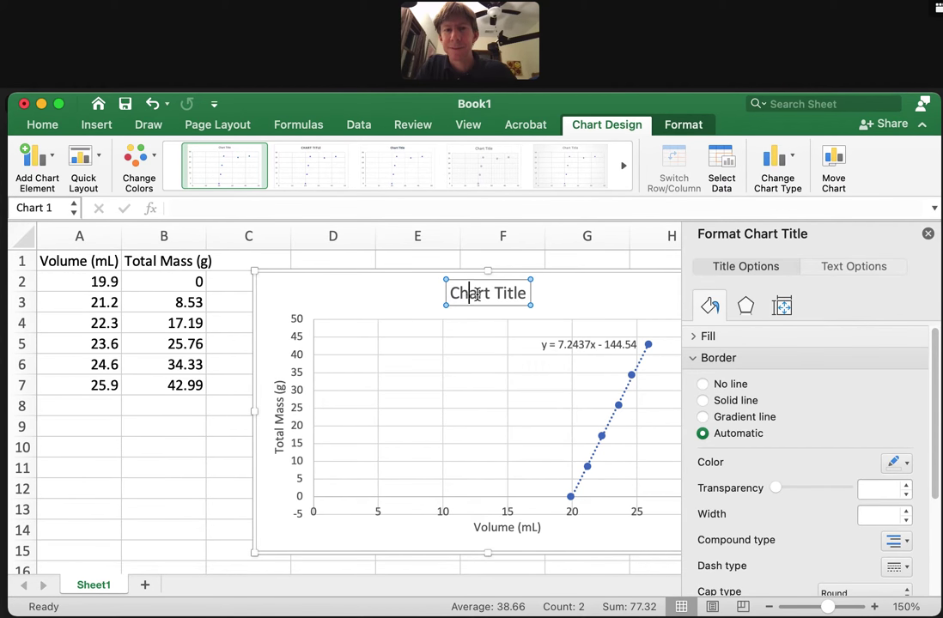
pyautogui.moveTo(449, 293); pyautogui.dragTo(532, 294)
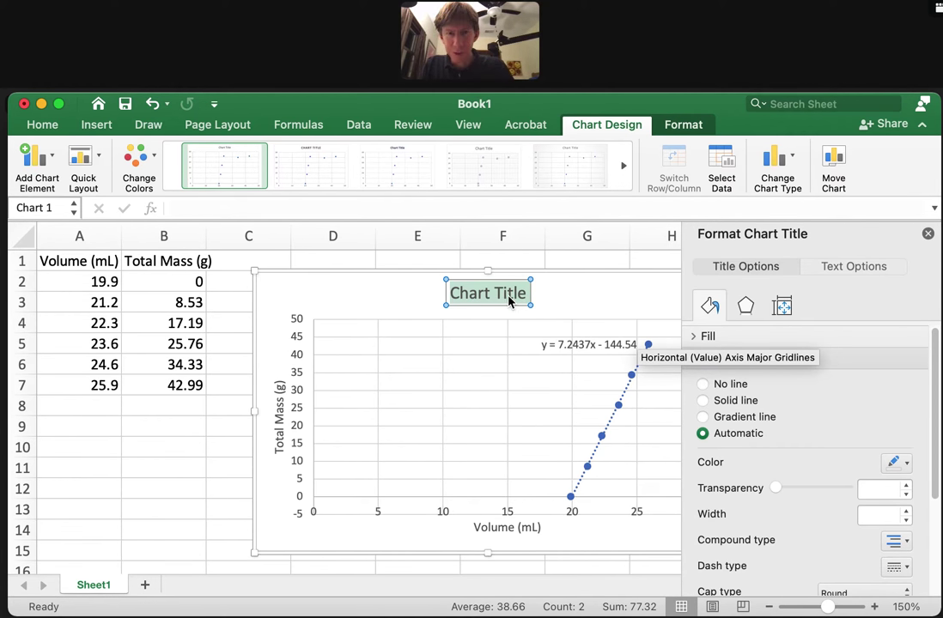
pyautogui.click(484, 332)
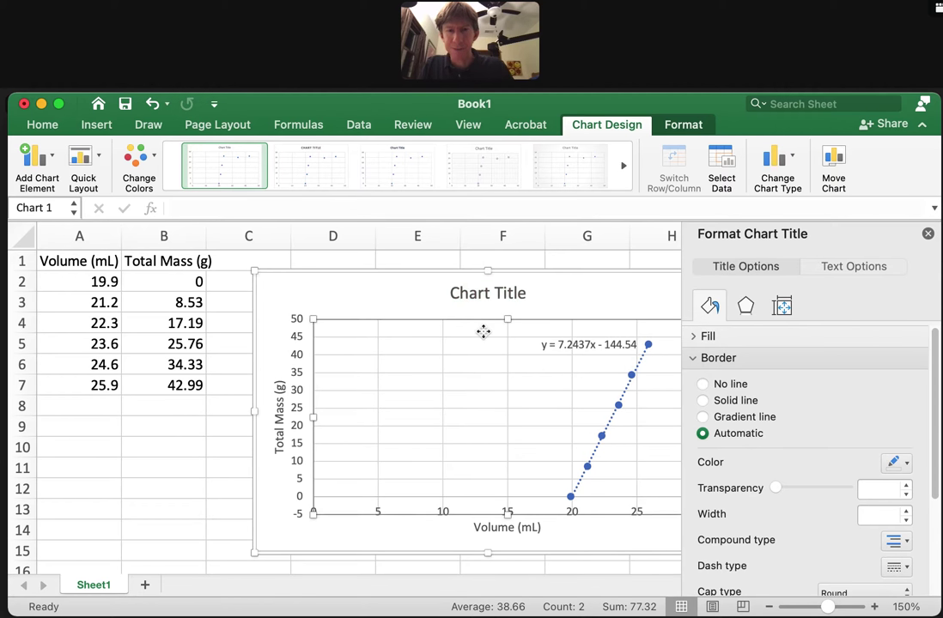
# - Replace the chart title text with "Total Mass vs. Volume for $5 Jamaican Coins" and close the title formatting options
pyautogui.click(480, 294)
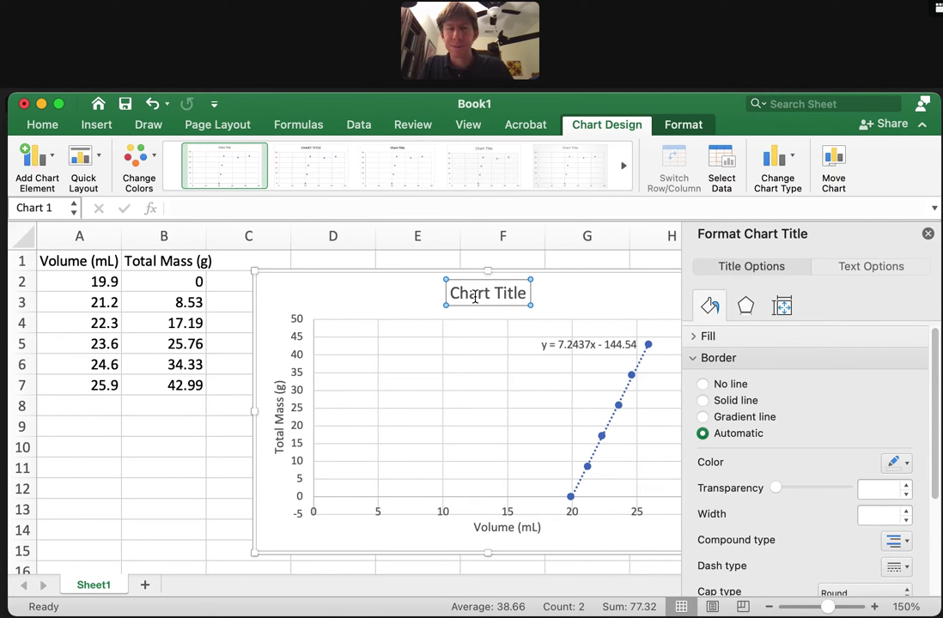
pyautogui.moveTo(449, 294); pyautogui.dragTo(527, 294)
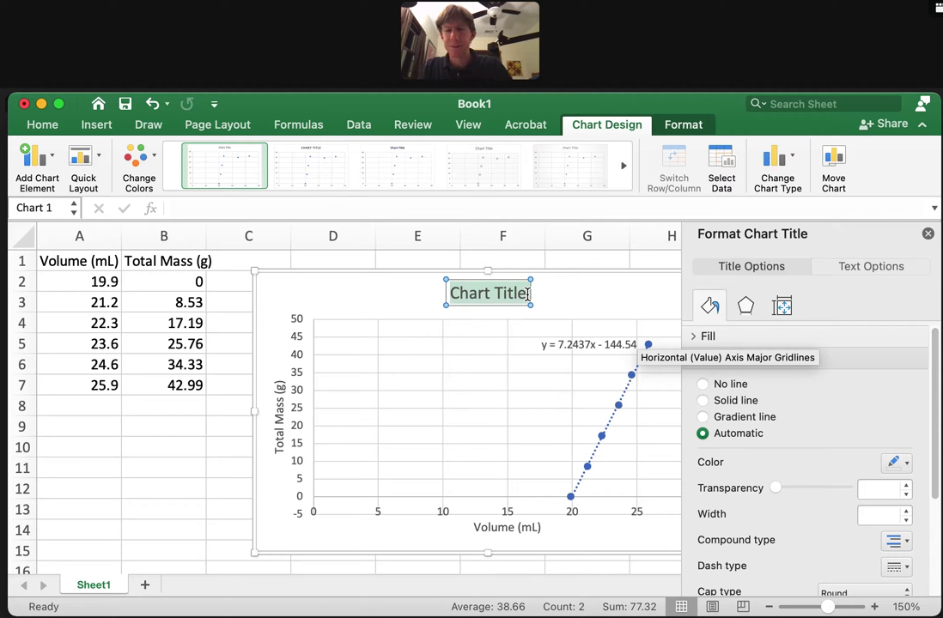
pyautogui.press('BackSpace')
pyautogui.write('To')
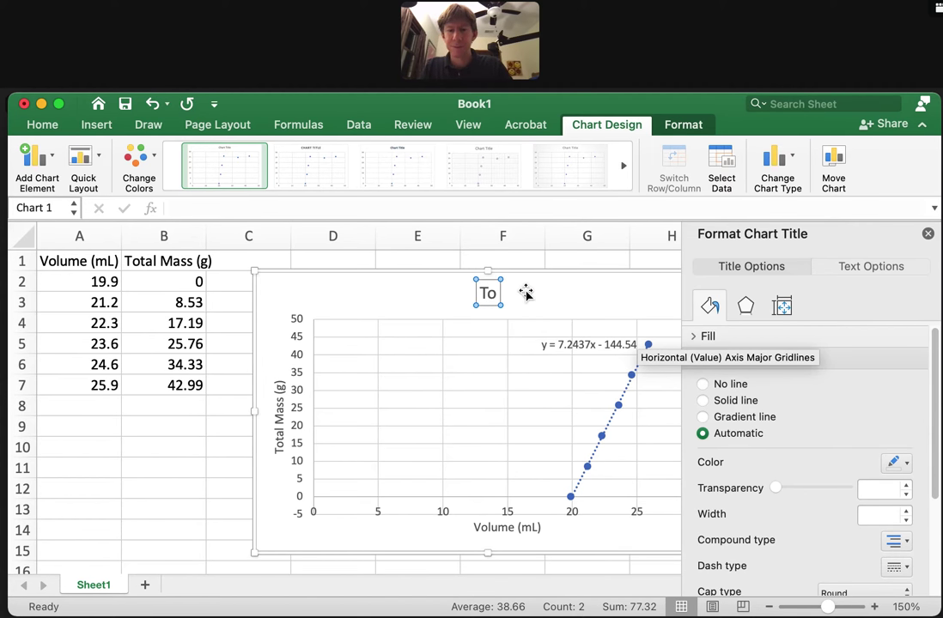
pyautogui.write('tal')
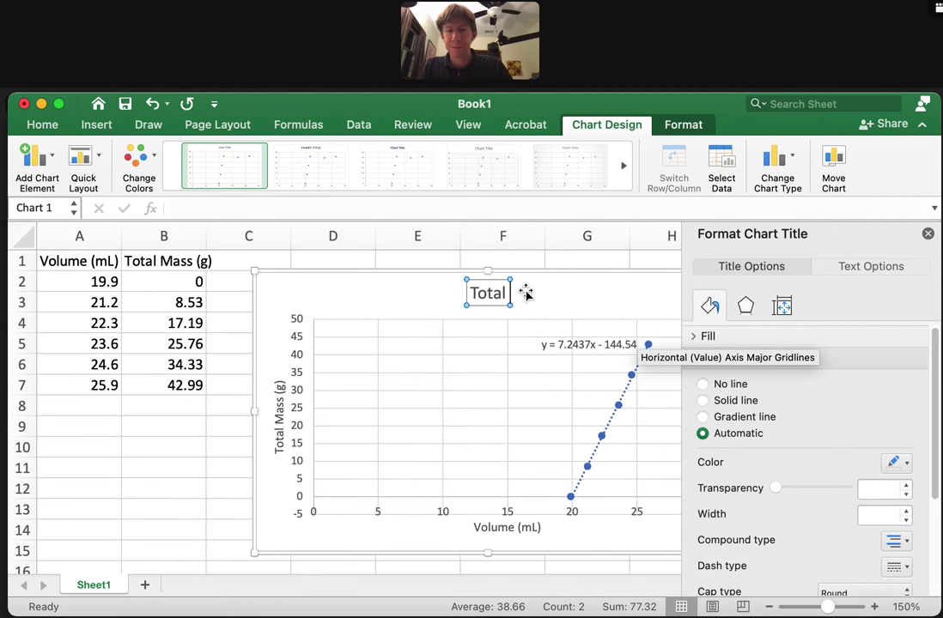
pyautogui.write(' a')
pyautogui.press('BackSpace')
pyautogui.press('BackSpace')
pyautogui.write('Ma')
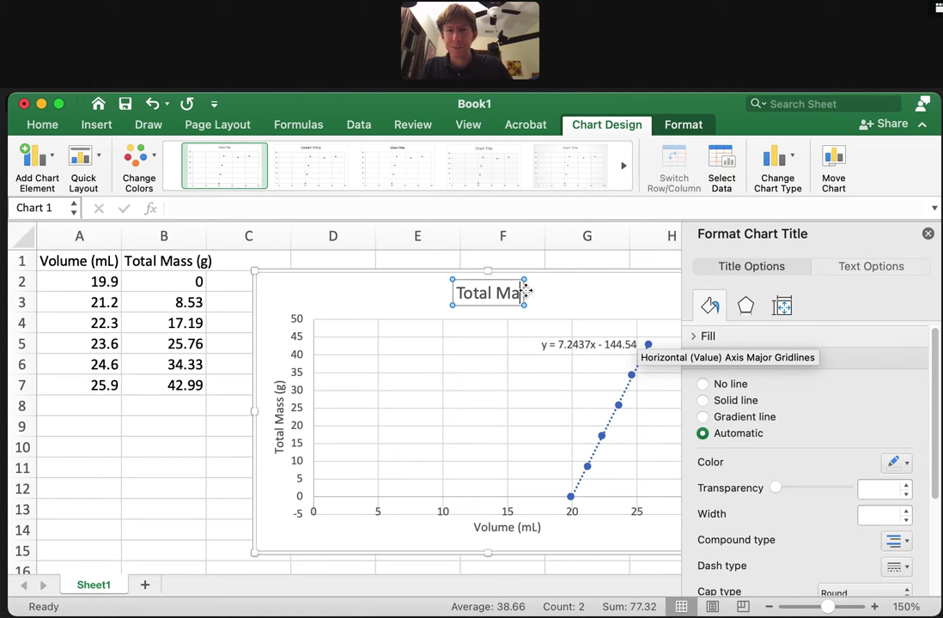
pyautogui.write('ss v')
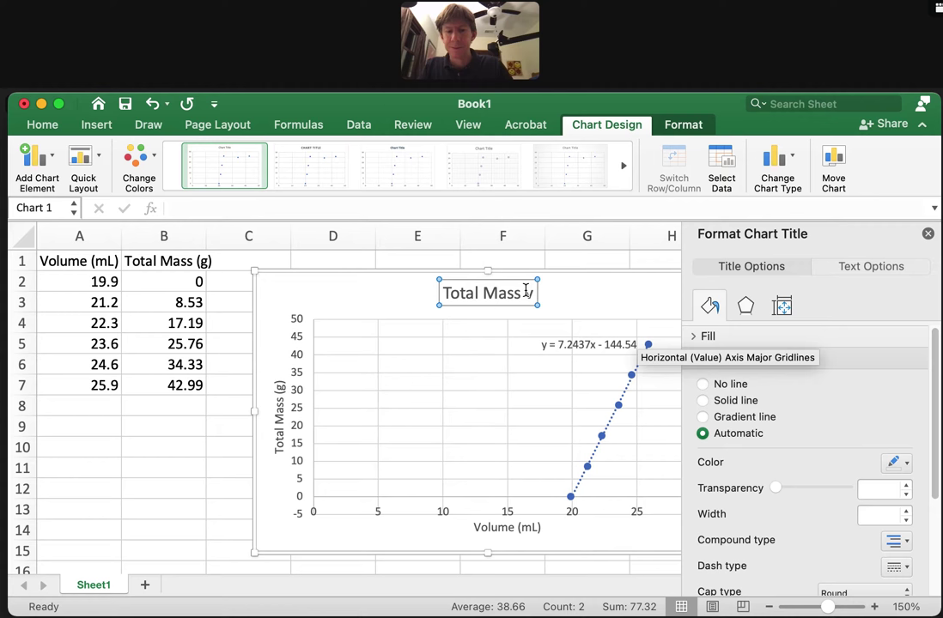
pyautogui.write('s.')
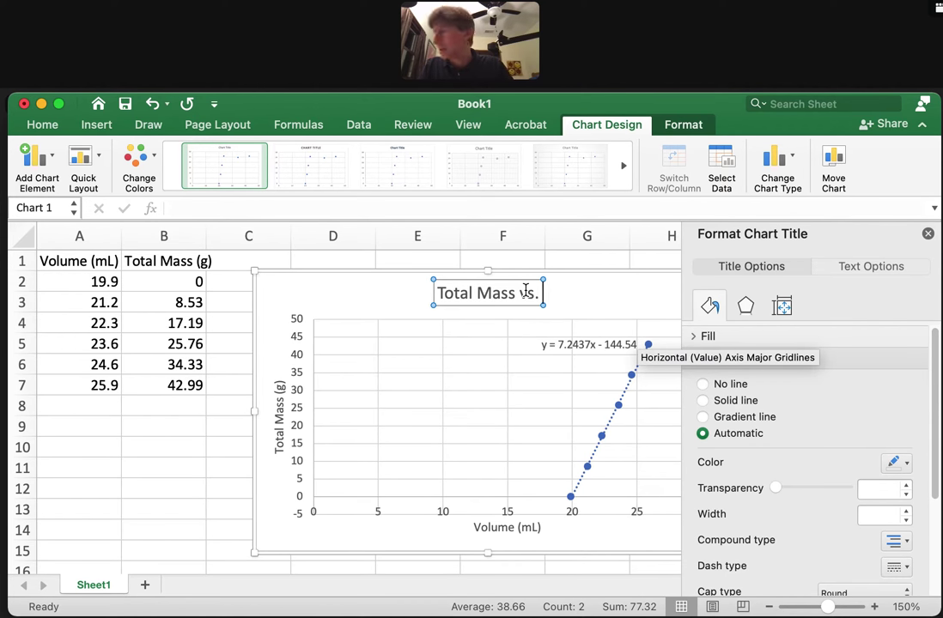
pyautogui.write(' Vo')
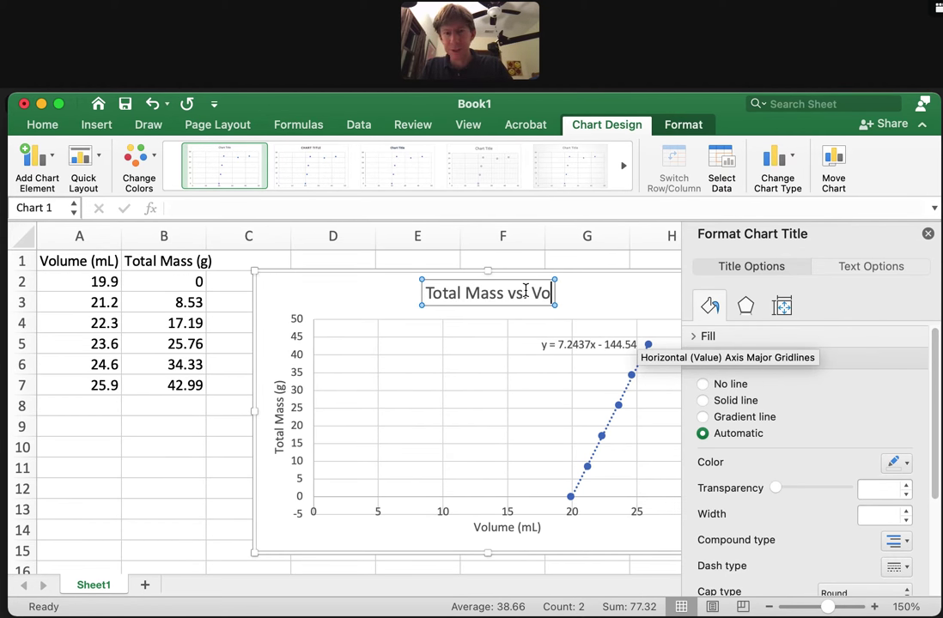
pyautogui.write('lu')
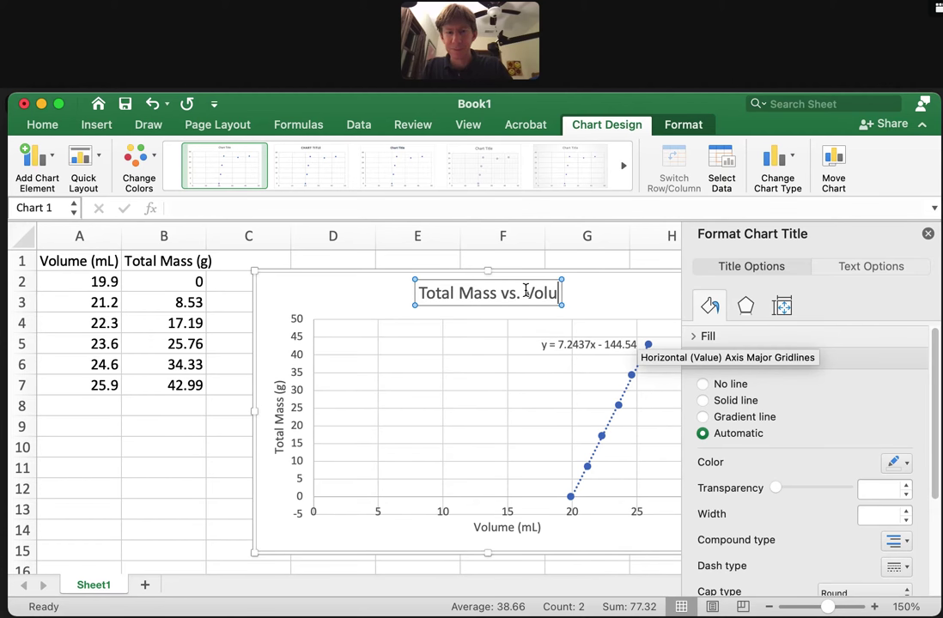
pyautogui.write('m')
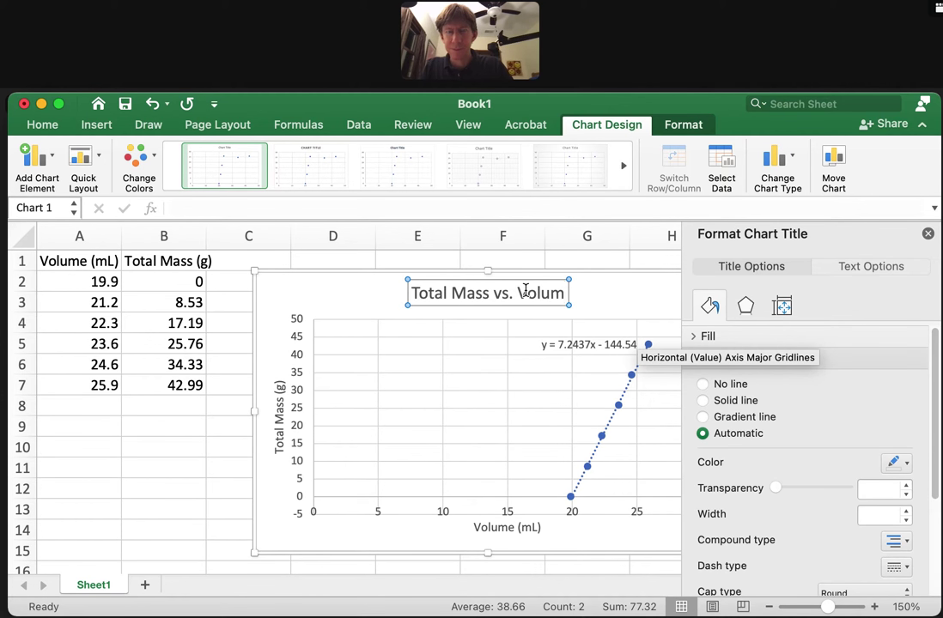
pyautogui.write('e')
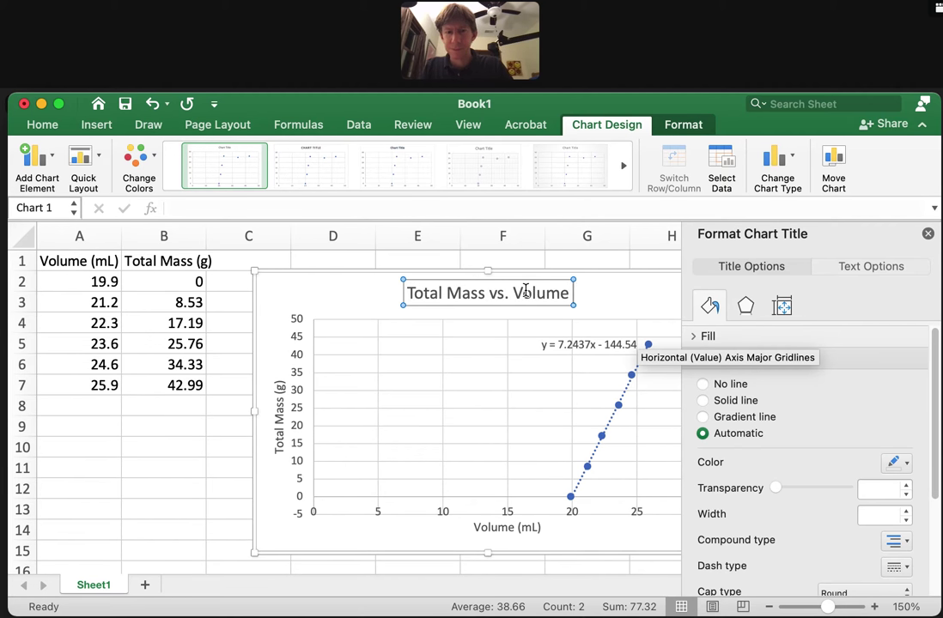
pyautogui.write(' for')
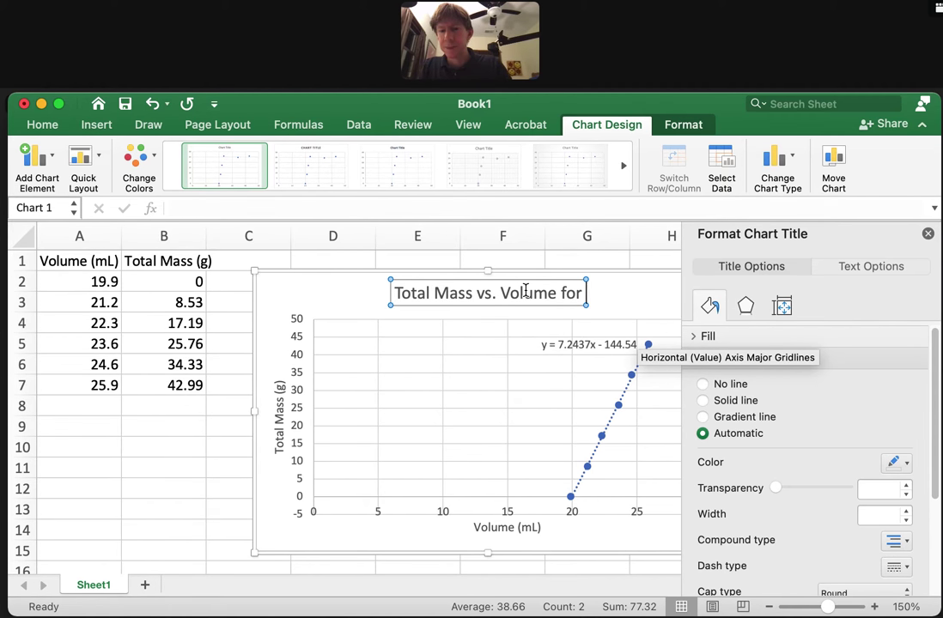
pyautogui.write(' 5')
pyautogui.press('BackSpace')
pyautogui.write('$%')
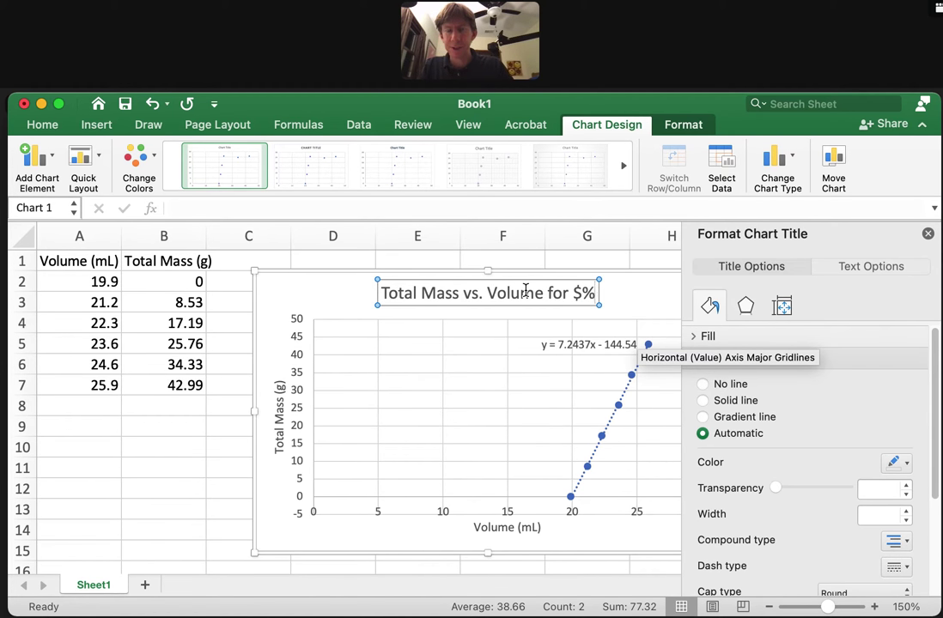
pyautogui.press('BackSpace')
pyautogui.write('5')
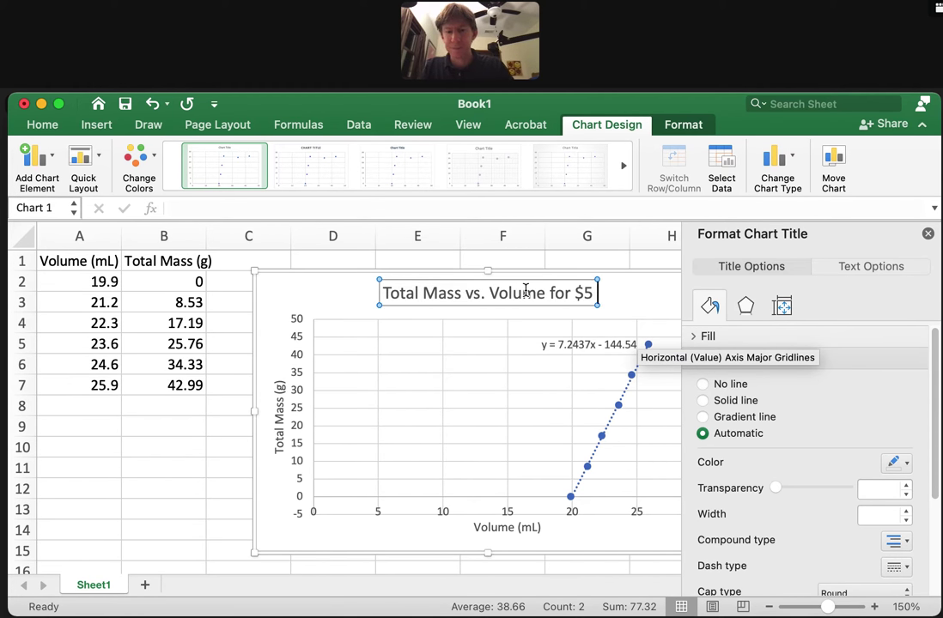
pyautogui.write(' Jamaic')
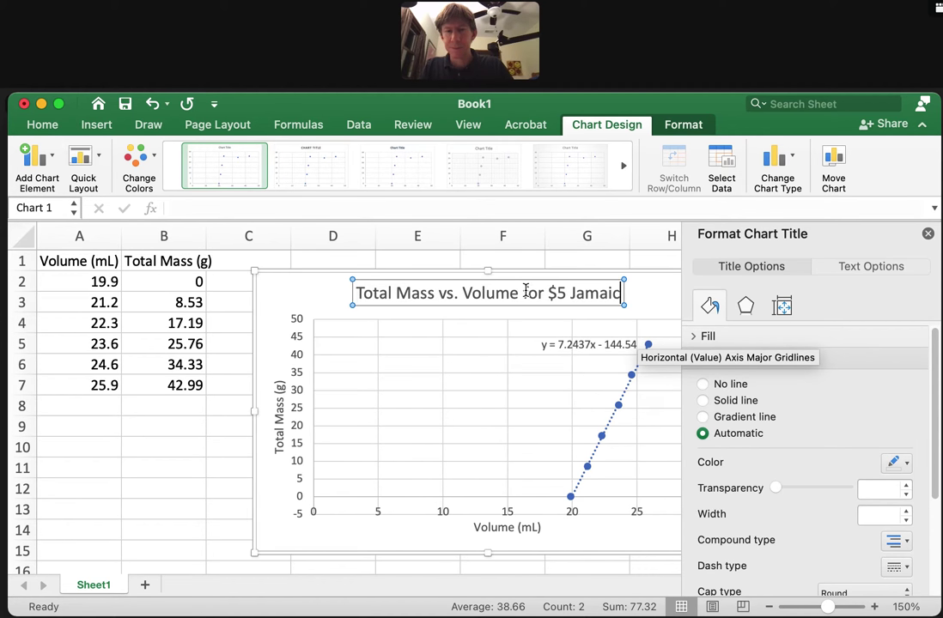
pyautogui.write('an C')
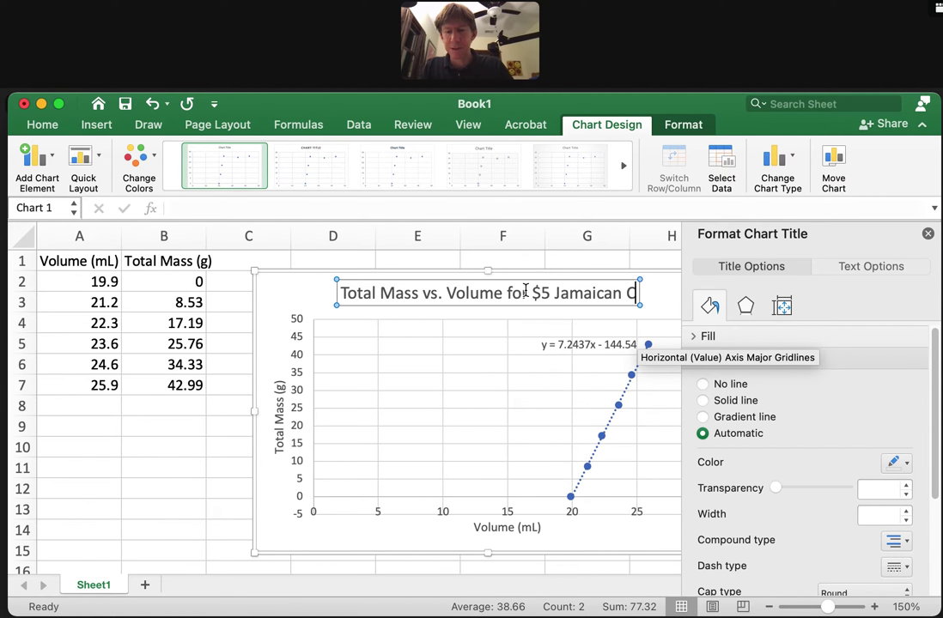
pyautogui.write('oins')
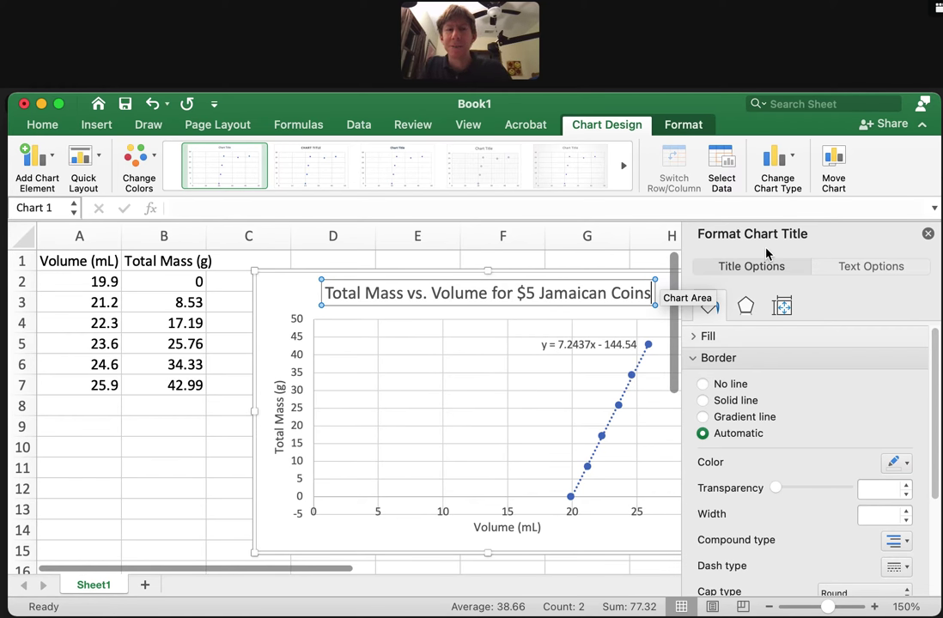
pyautogui.click(928, 234)
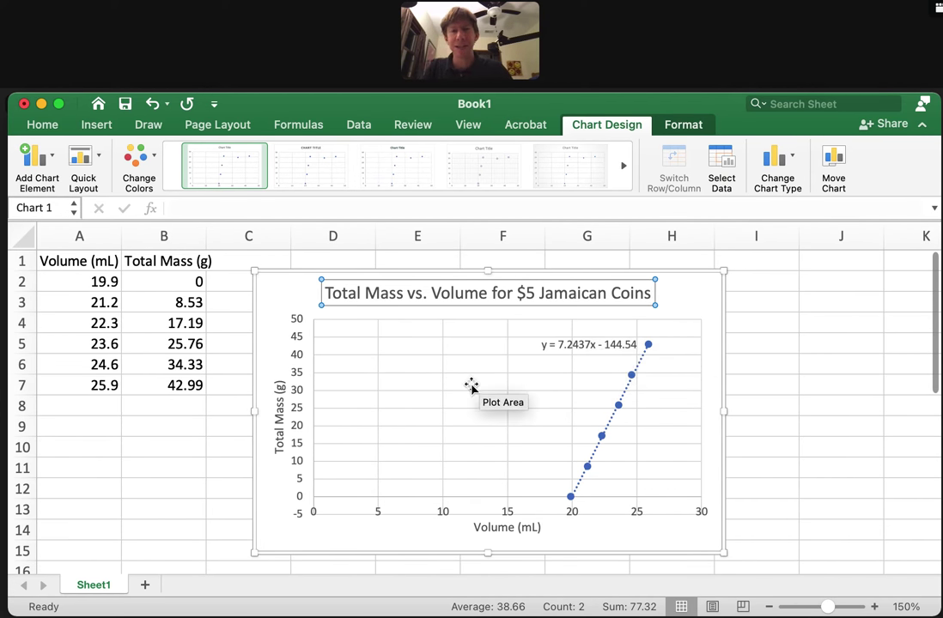
# - Set the minimum bound of the horizontal volume axis to 15 and close the axis formatting options
pyautogui.click(444, 514)
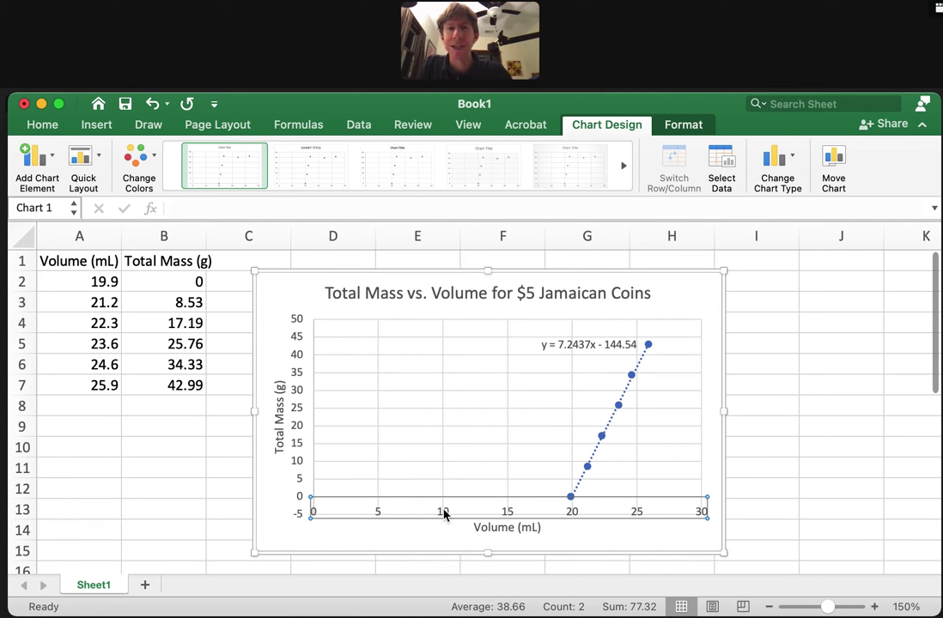
pyautogui.doubleClick(444, 513)
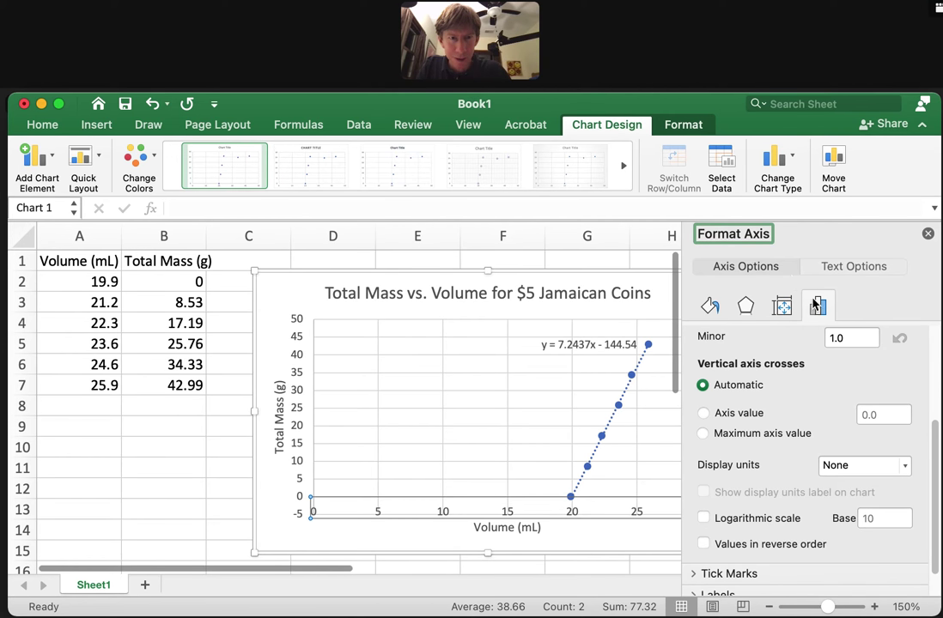
pyautogui.scroll(5, 815, 436)
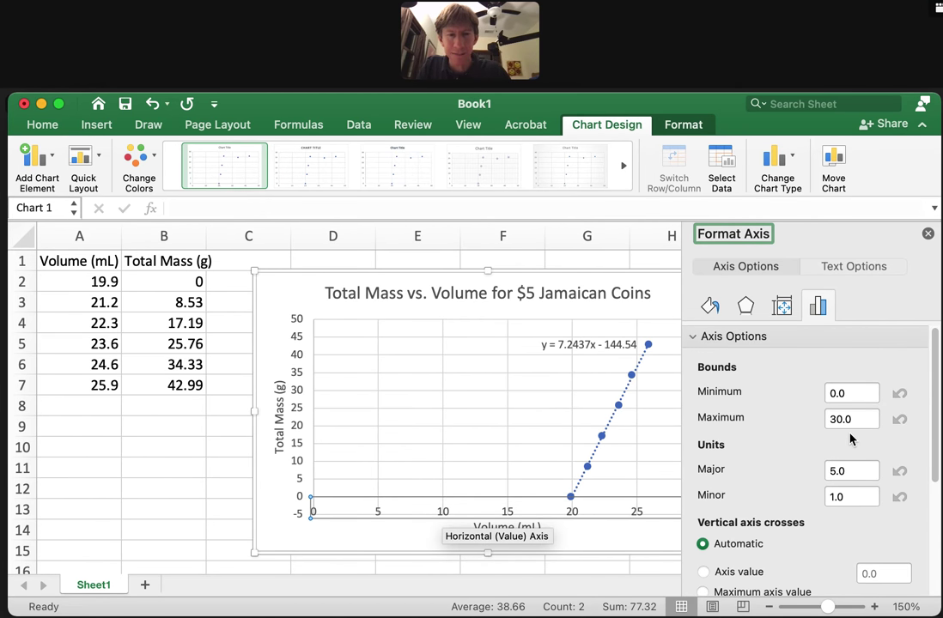
pyautogui.click(853, 393)
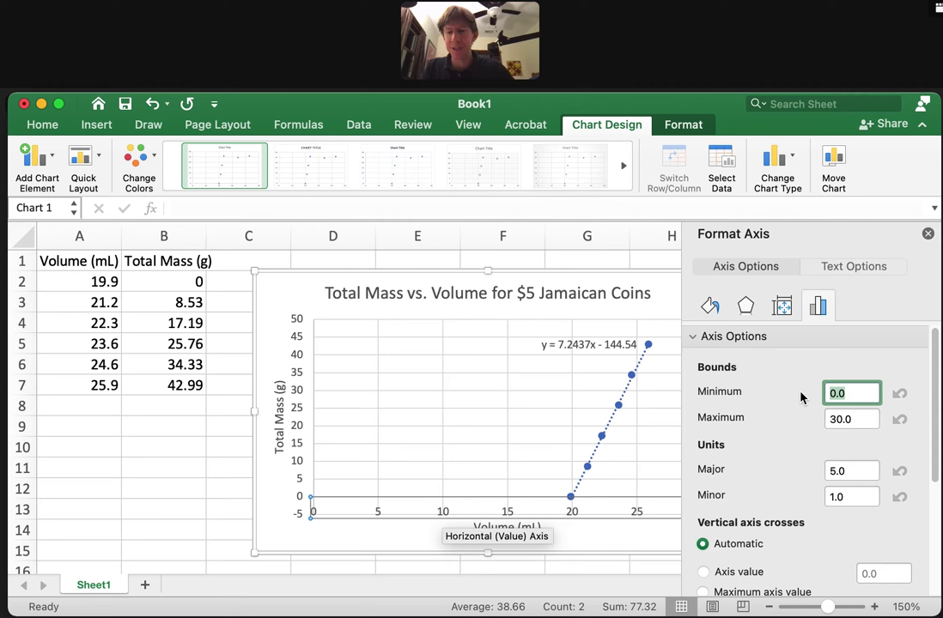
pyautogui.write('1')
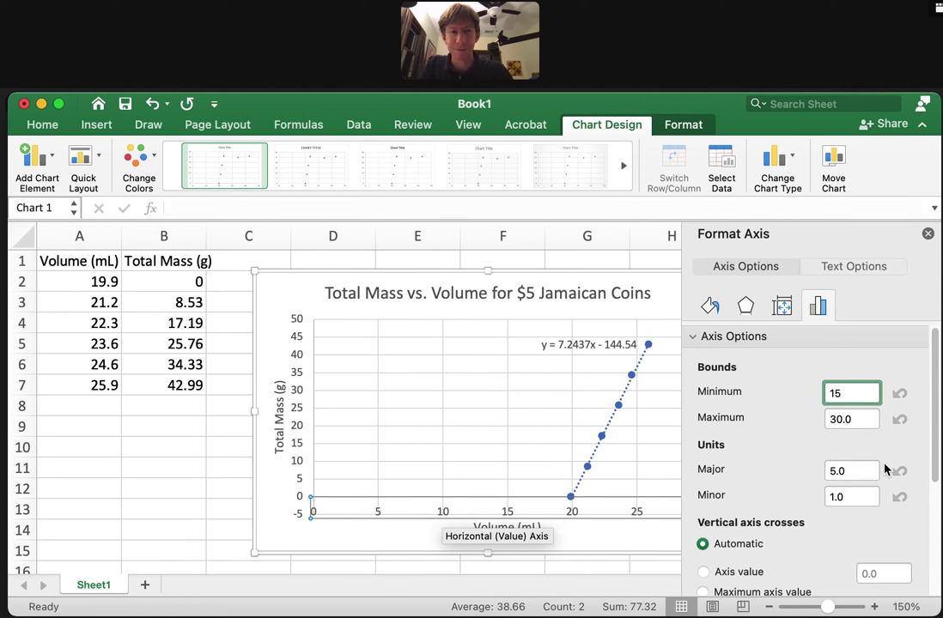
pyautogui.write('5')
pyautogui.press('Tab')
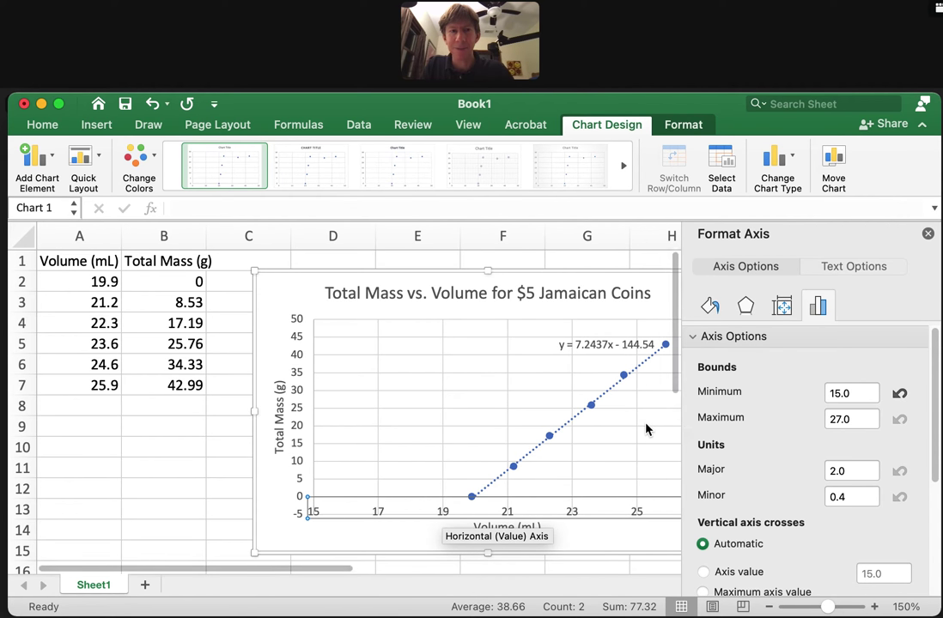
pyautogui.click(928, 234)
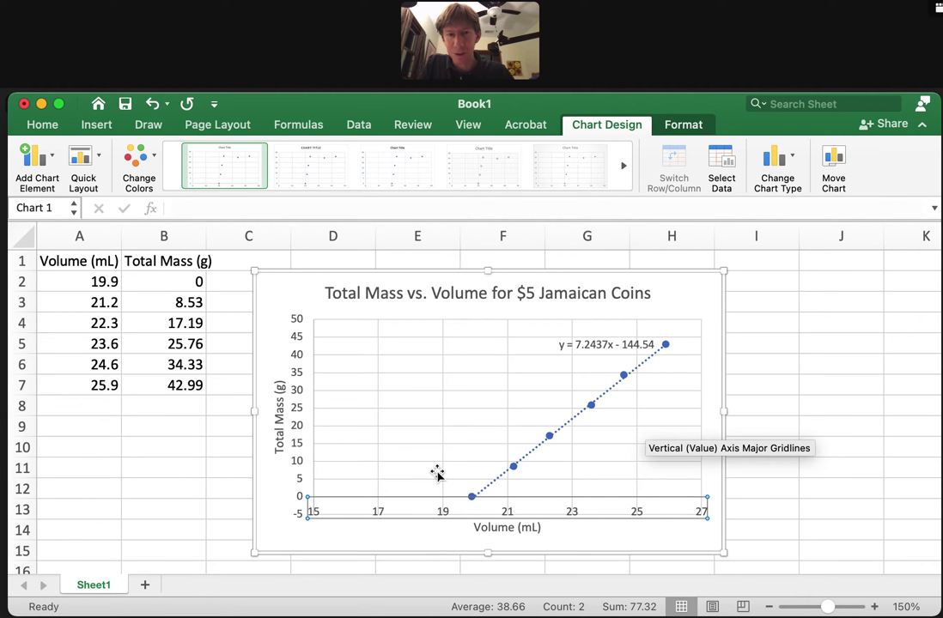
# - Remove the primary major horizontal and primary major vertical gridlines from the chart
pyautogui.click(38, 161)
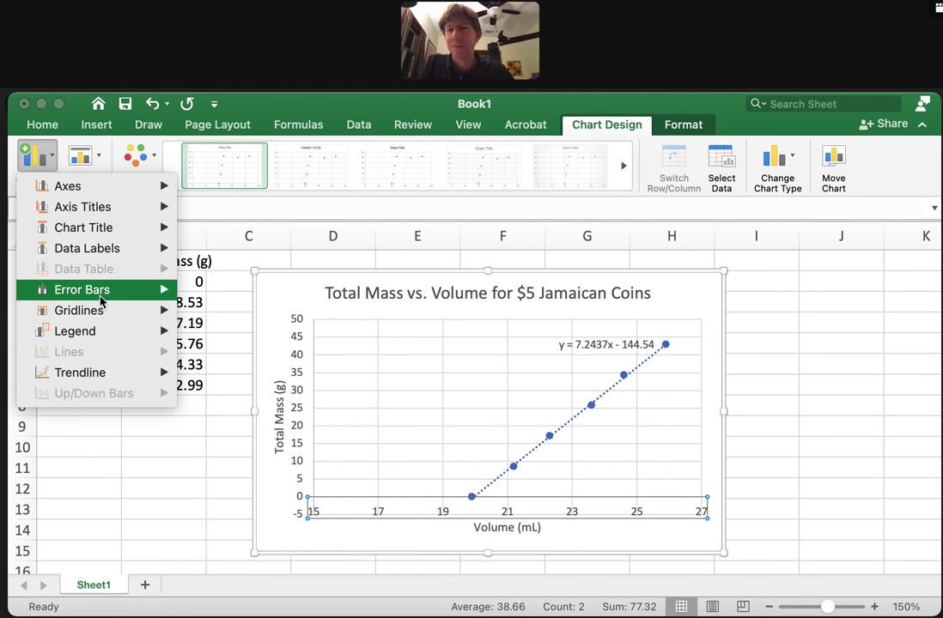
pyautogui.moveTo(105, 312)
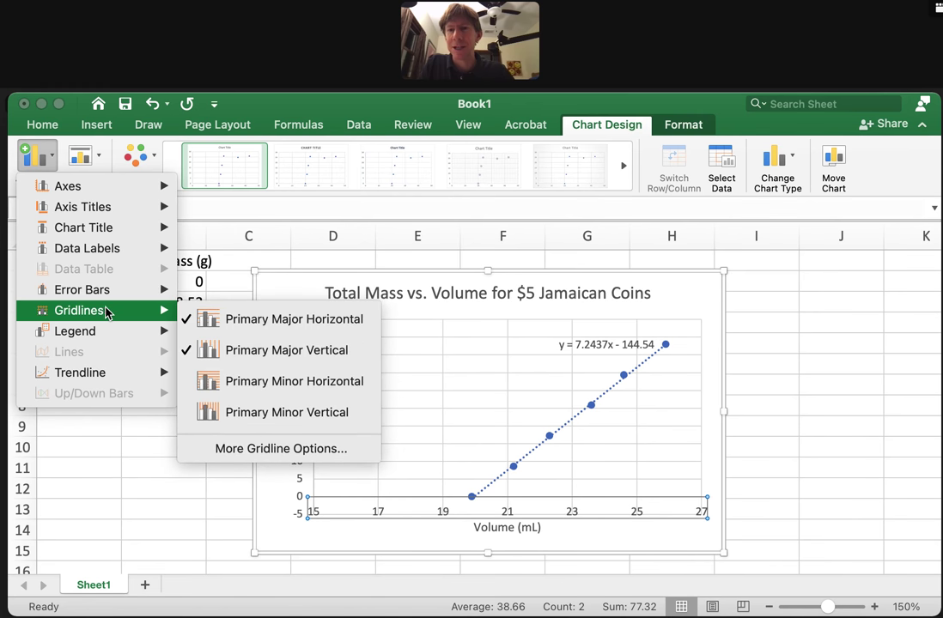
pyautogui.click(237, 320)
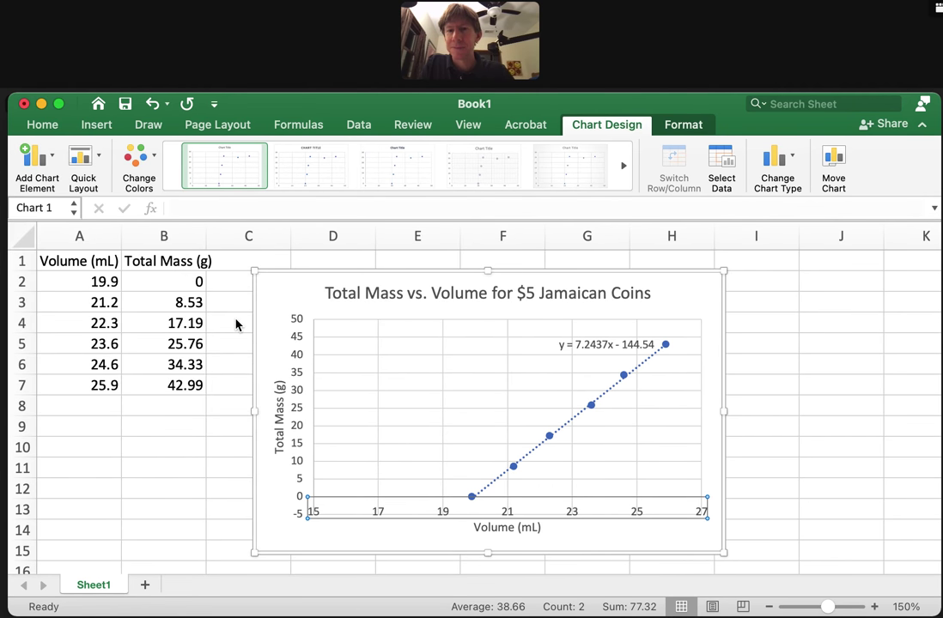
pyautogui.click(43, 179)
pyautogui.moveTo(130, 310)
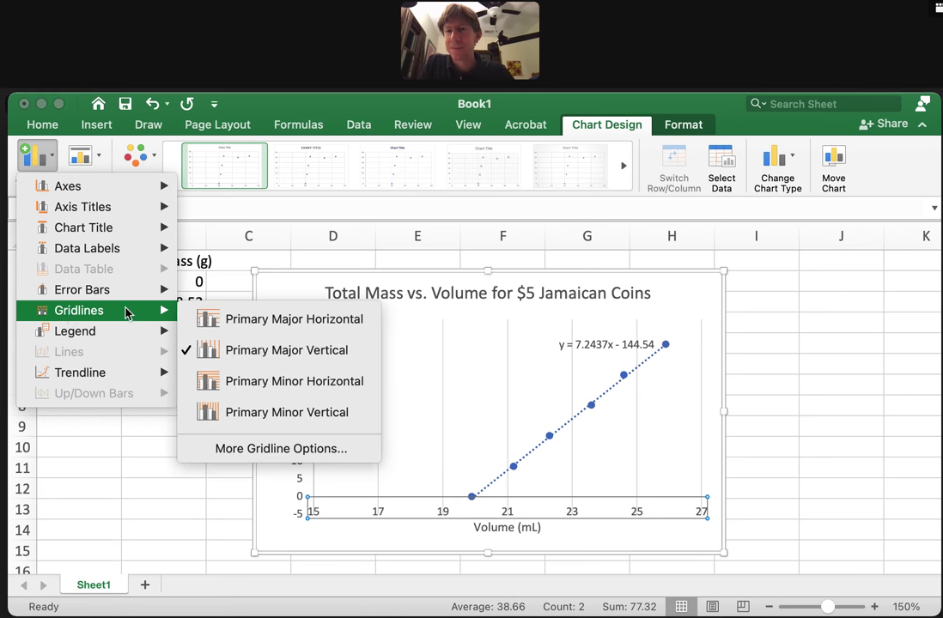
pyautogui.click(270, 361)
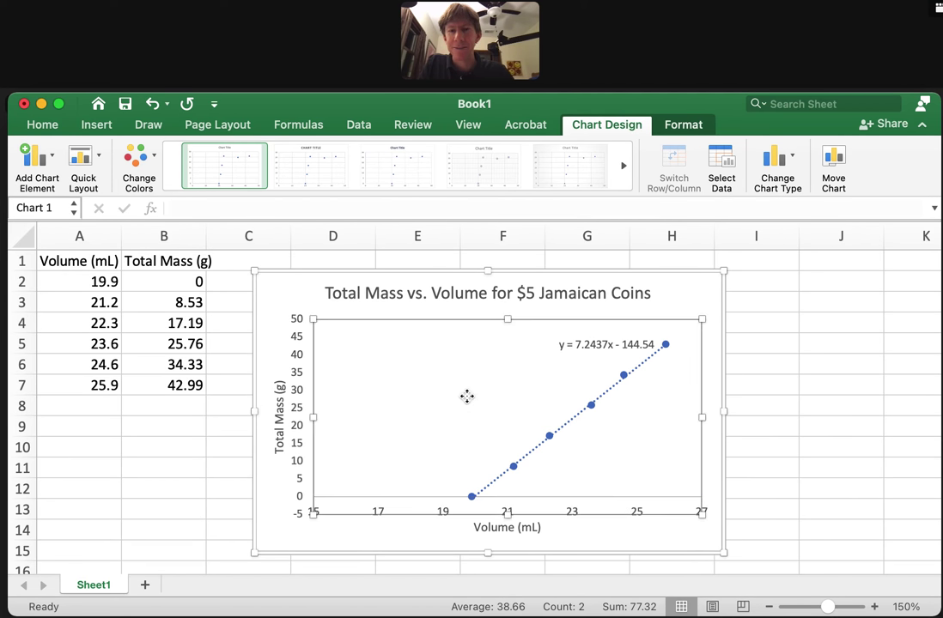
# - Give the chart's plot area a black outline
pyautogui.click(429, 347)
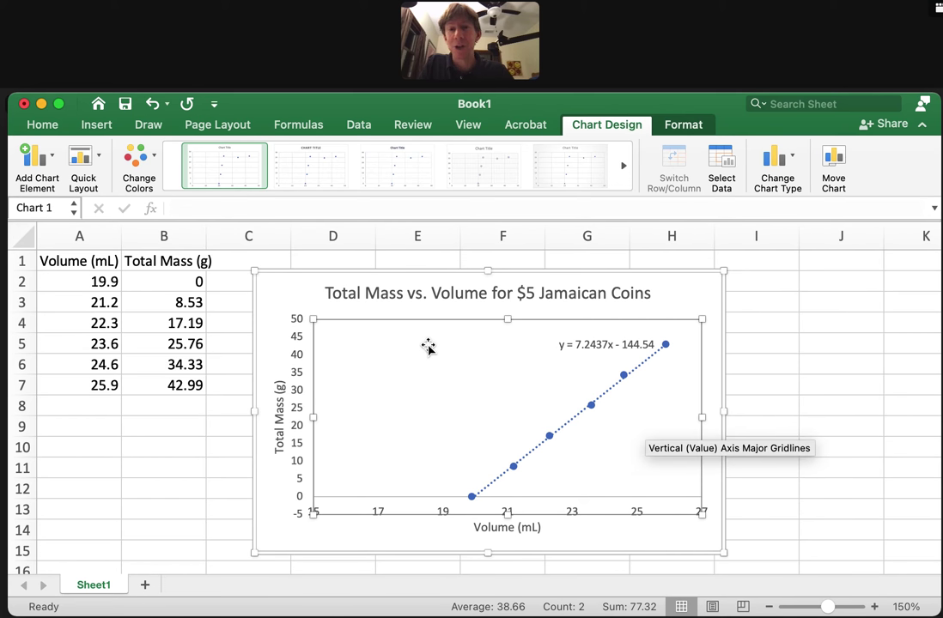
pyautogui.click(685, 127)
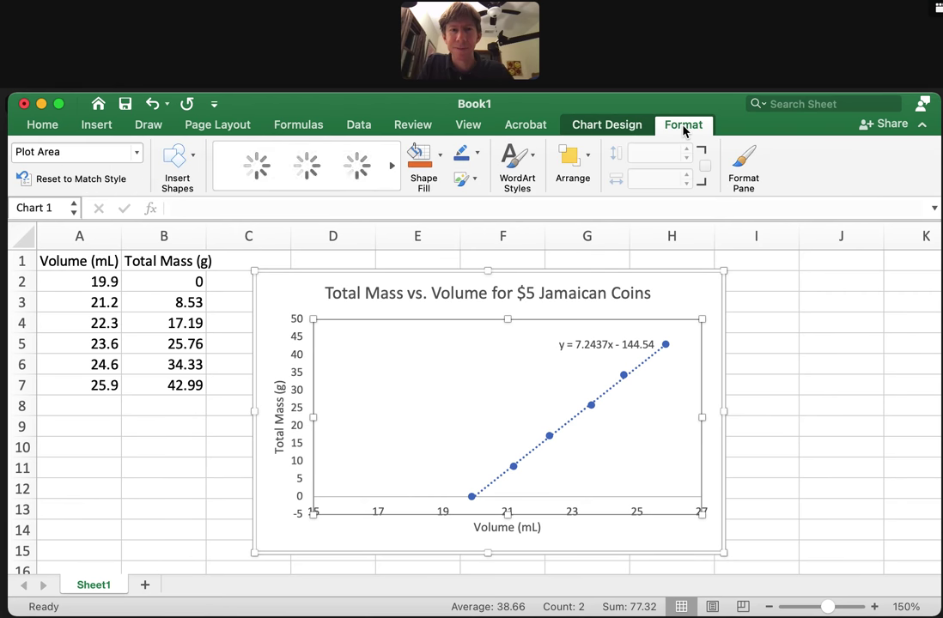
pyautogui.click(482, 155)
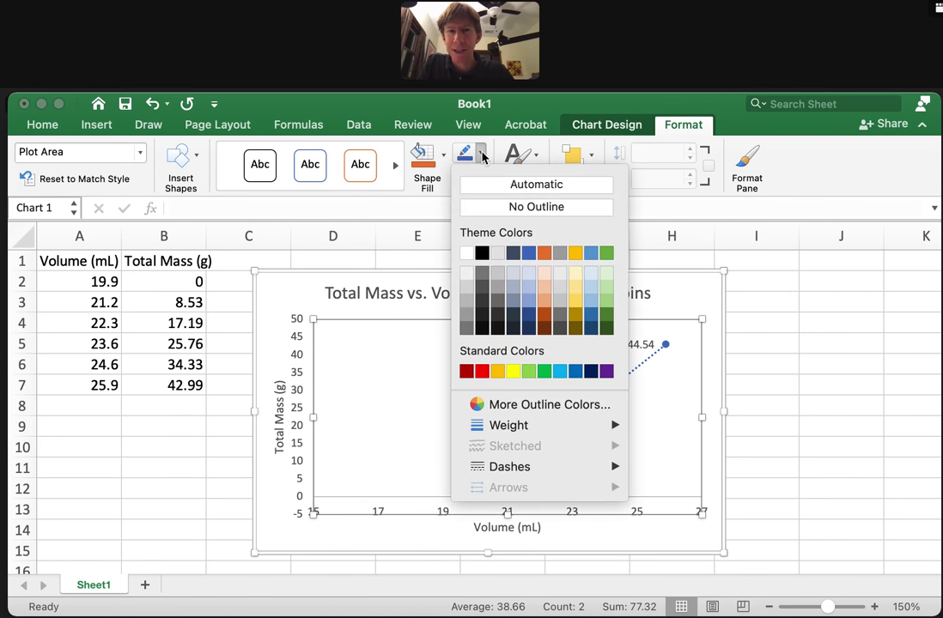
pyautogui.click(482, 254)
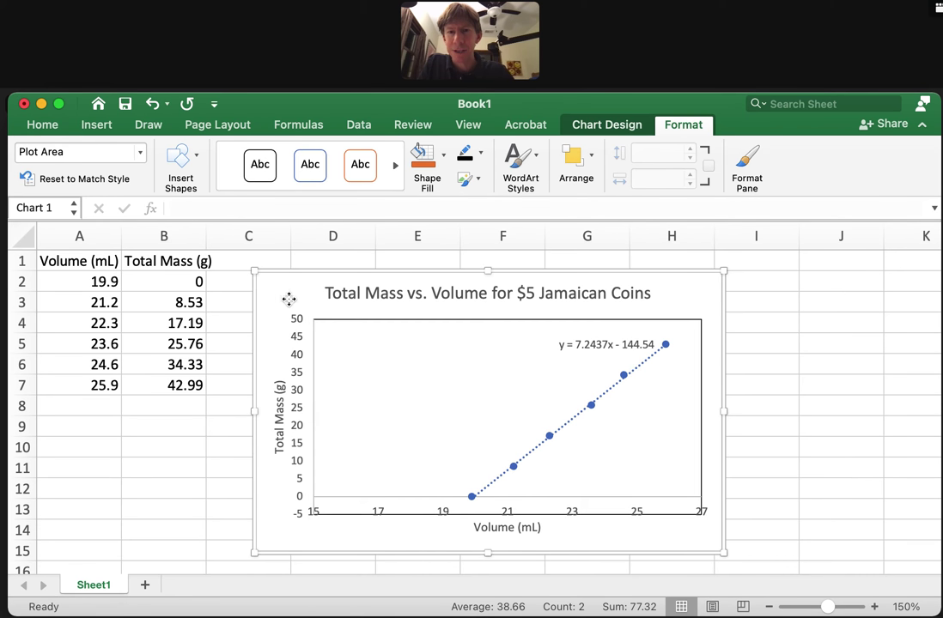
pyautogui.click(374, 363)
pyautogui.click(378, 367)
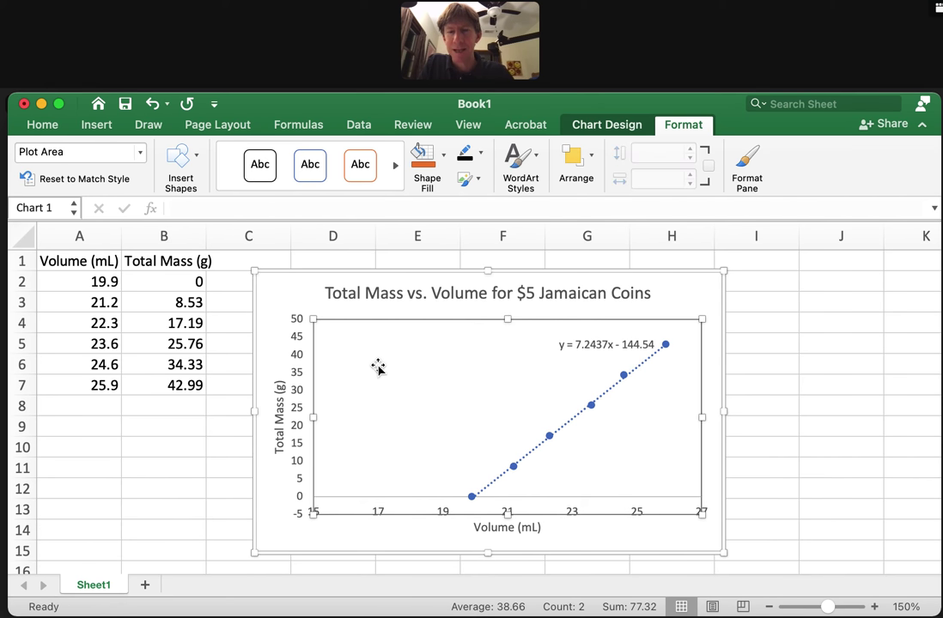
# - Open the formatting options of the horizontal volume axis and give the axis line a black outline
pyautogui.click(285, 282)
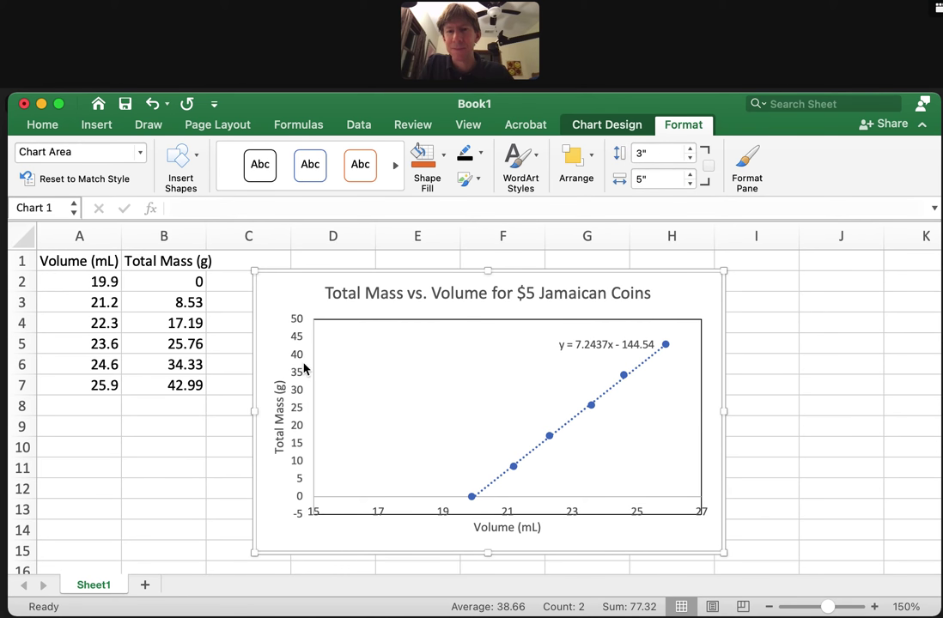
pyautogui.click(300, 367)
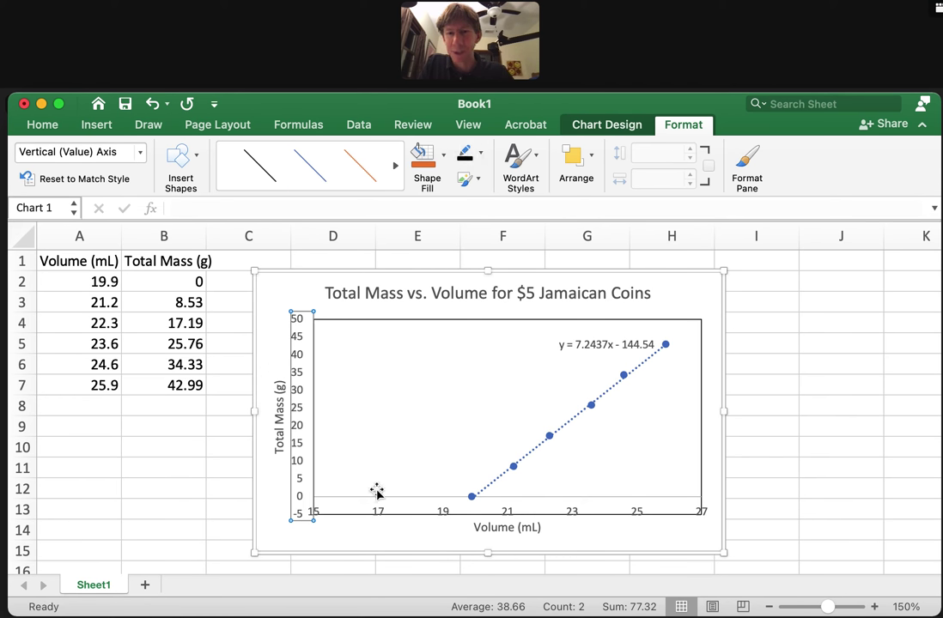
pyautogui.click(398, 510)
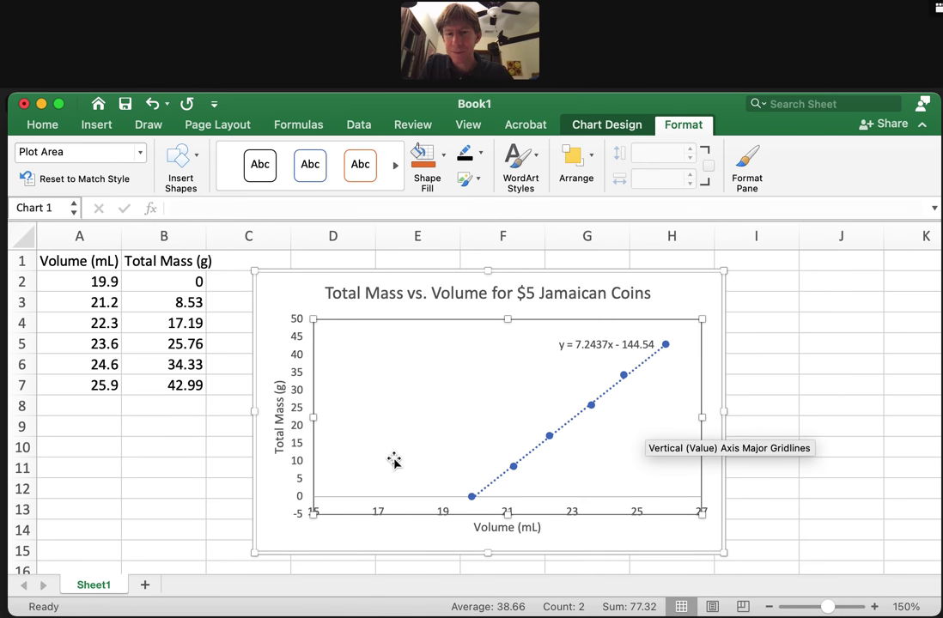
pyautogui.click(271, 316)
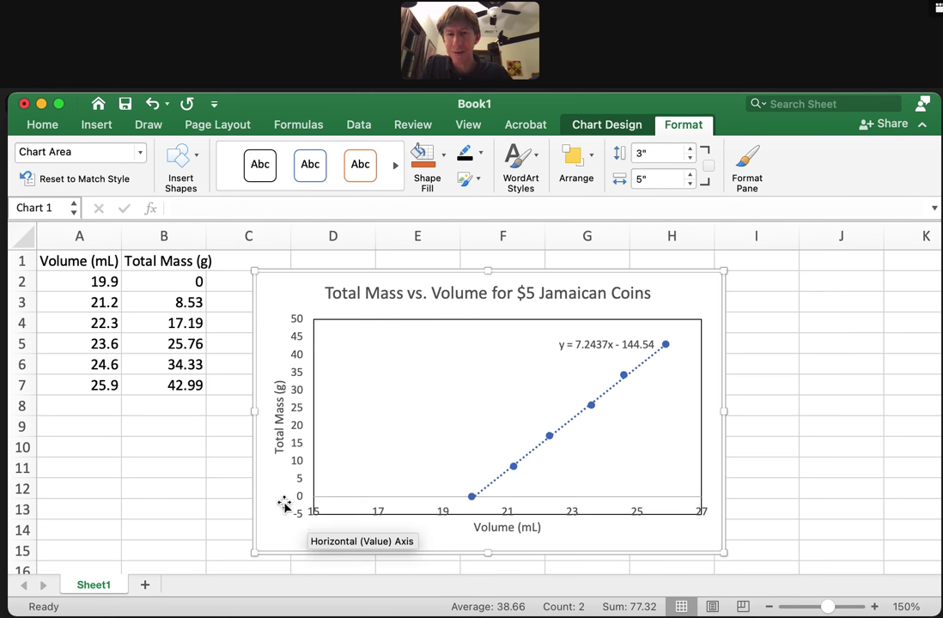
pyautogui.click(375, 510)
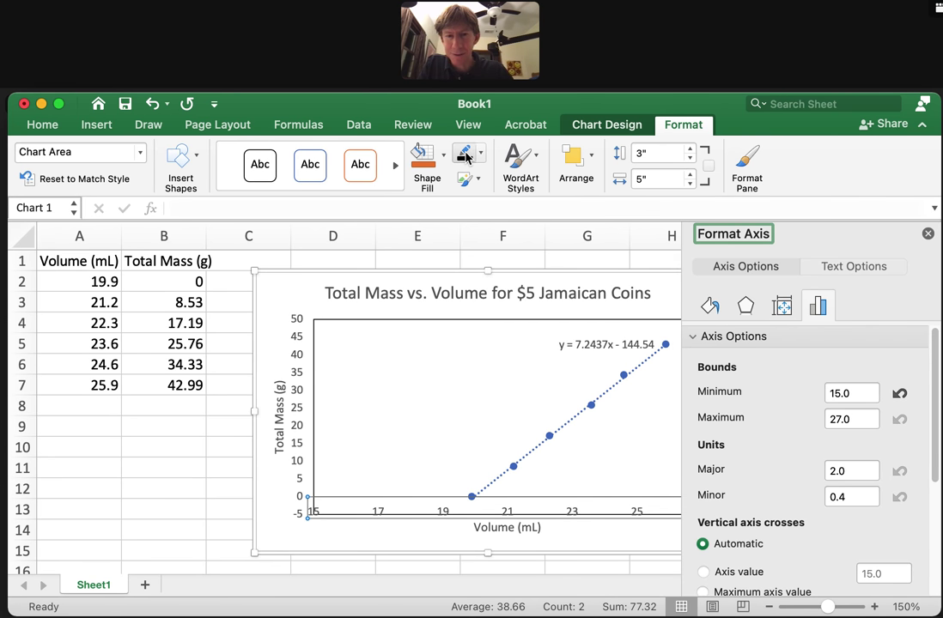
pyautogui.click(378, 511)
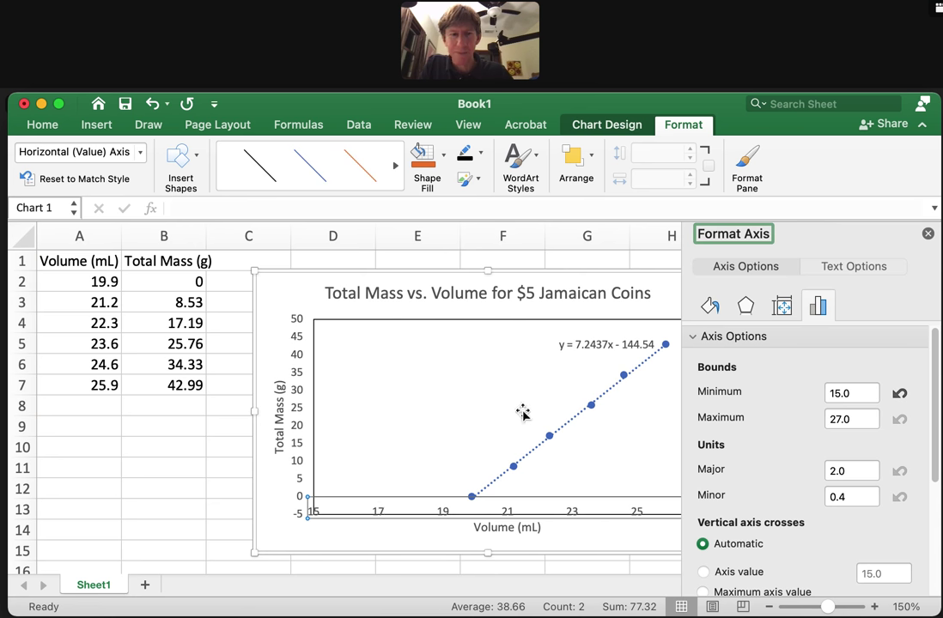
# - Set the minimum bound of the vertical total mass axis to 0, close the axis formatting options and deselect the chart
pyautogui.click(300, 442)
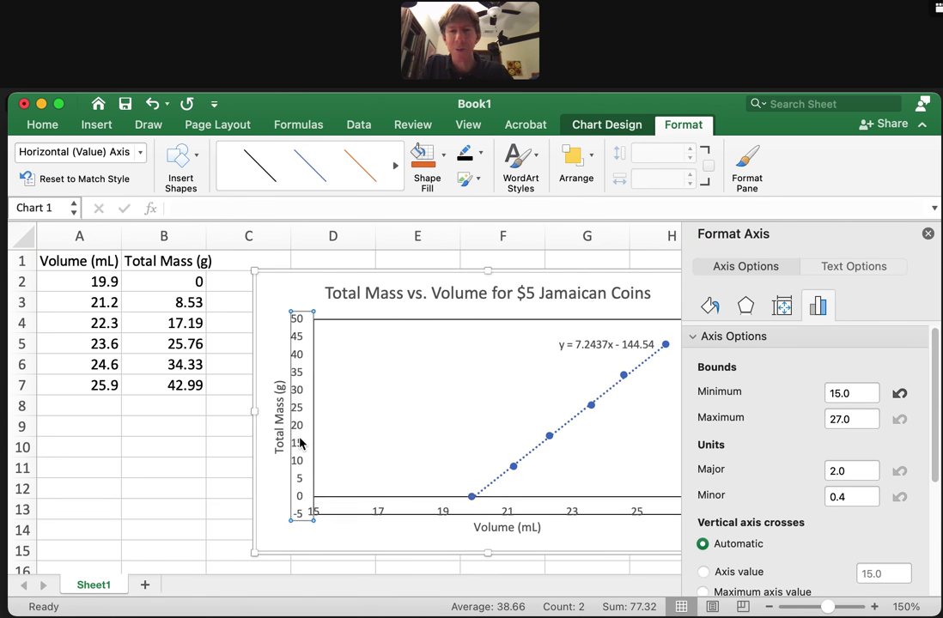
pyautogui.click(861, 395)
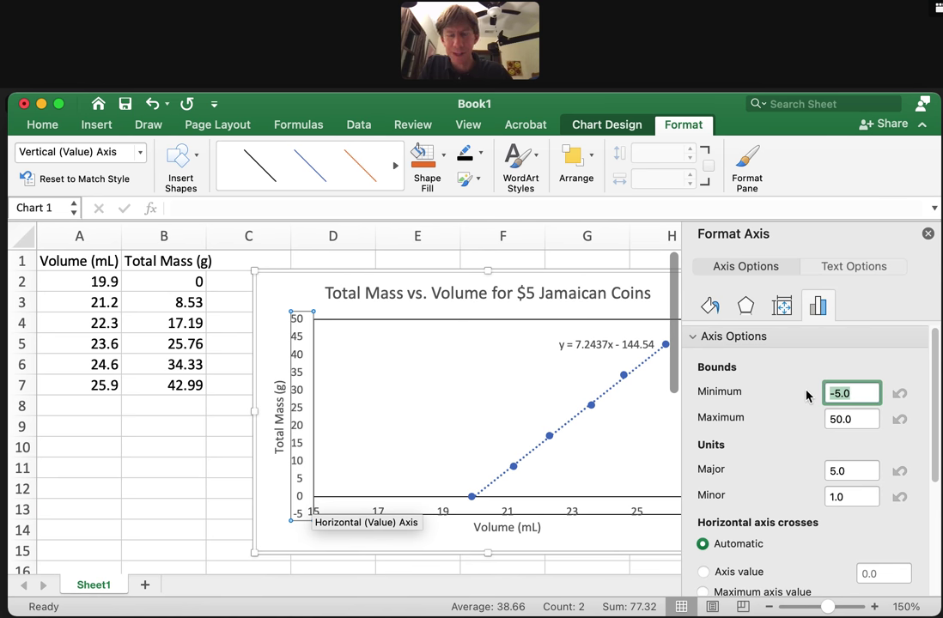
pyautogui.write('0')
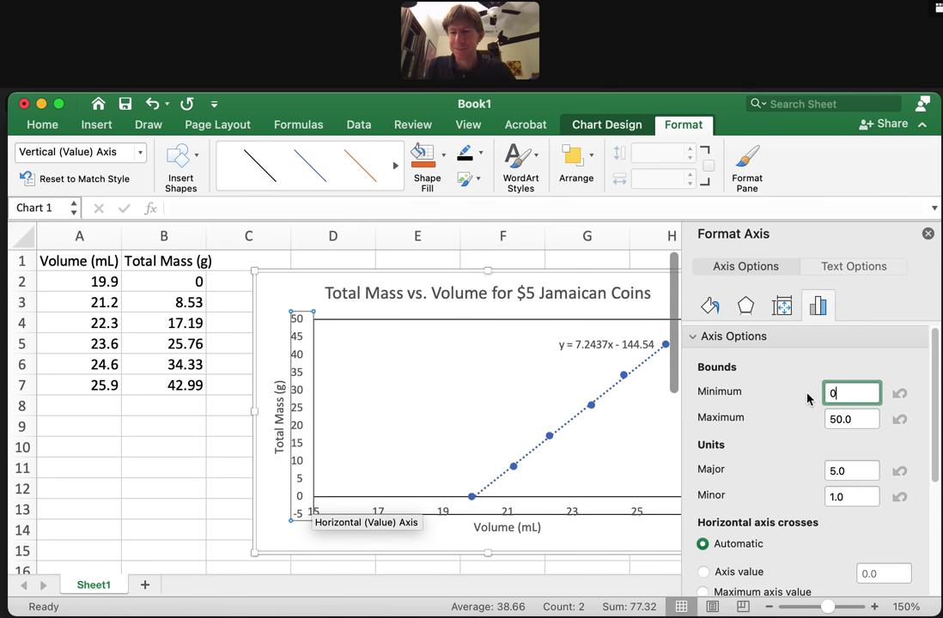
pyautogui.press('Tab')
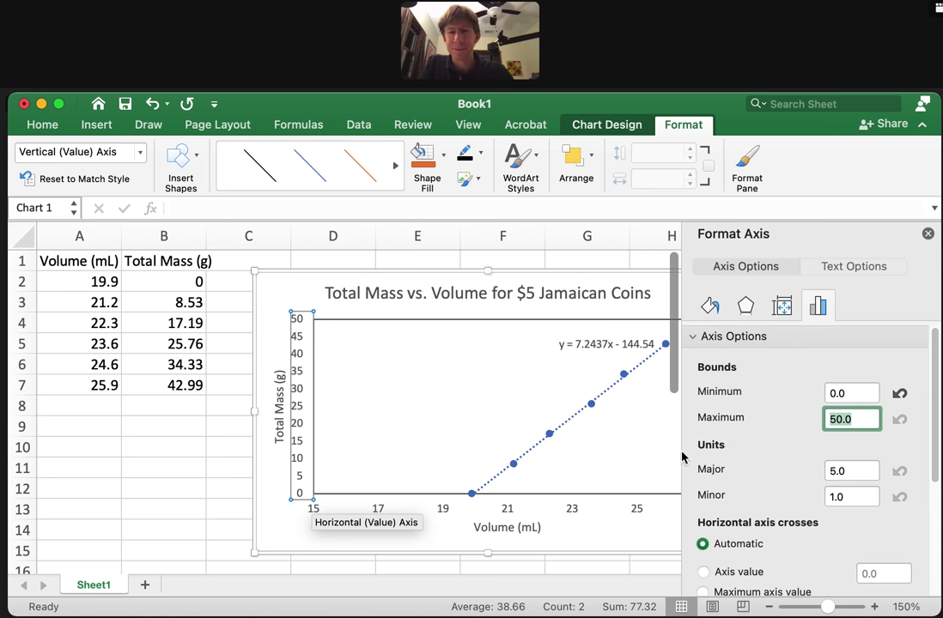
pyautogui.click(764, 273)
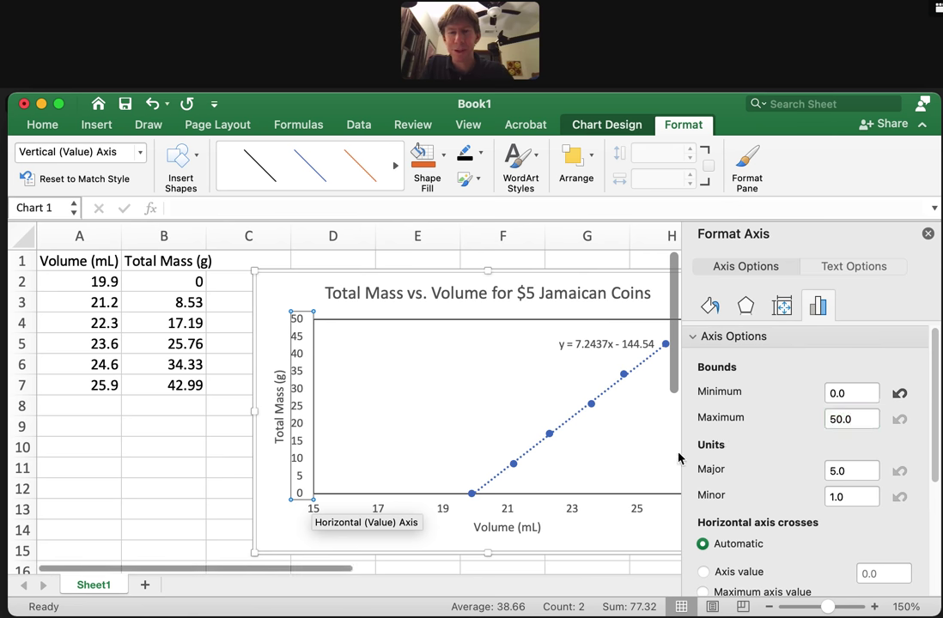
pyautogui.click(928, 234)
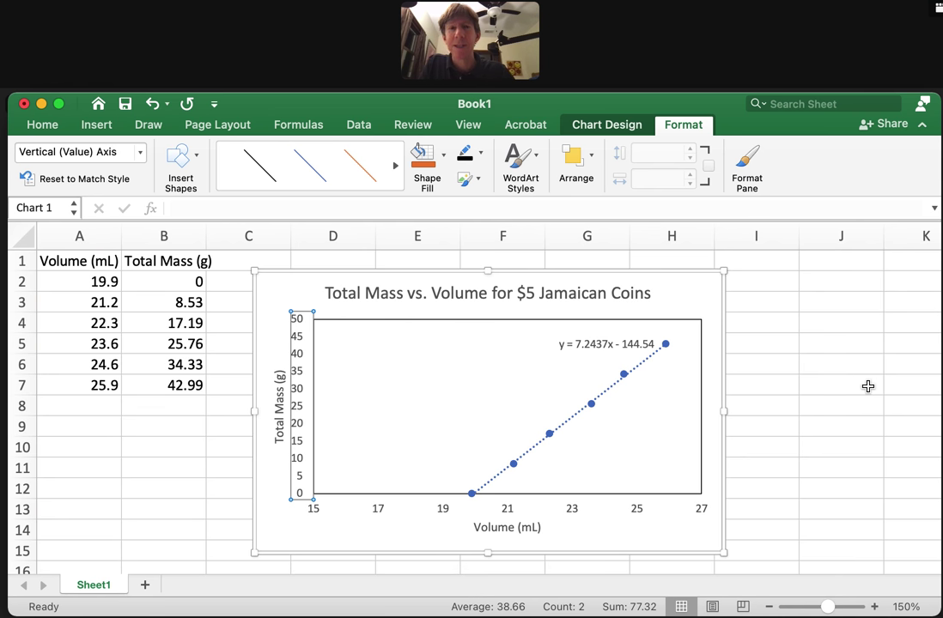
pyautogui.click(234, 316)
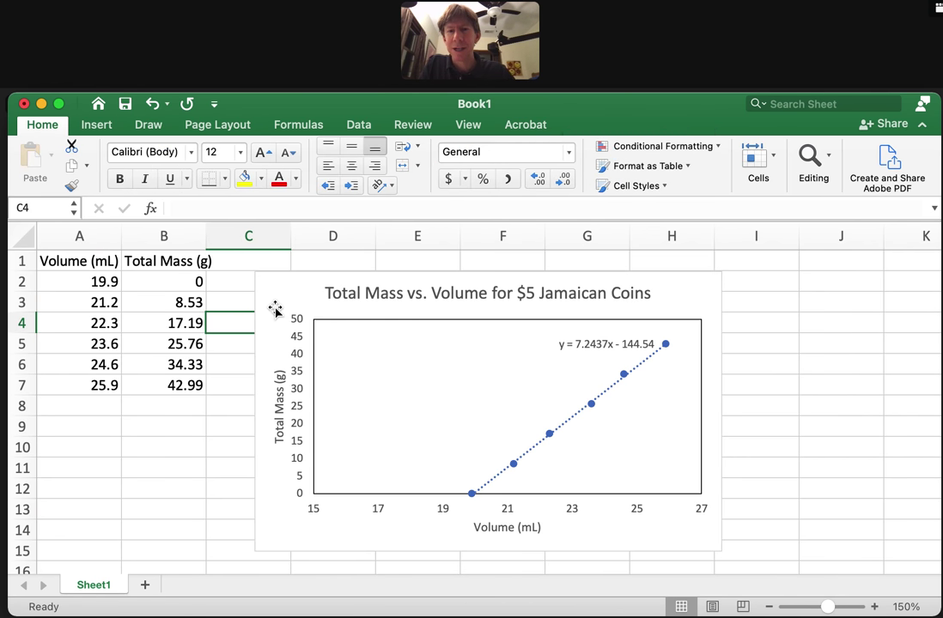